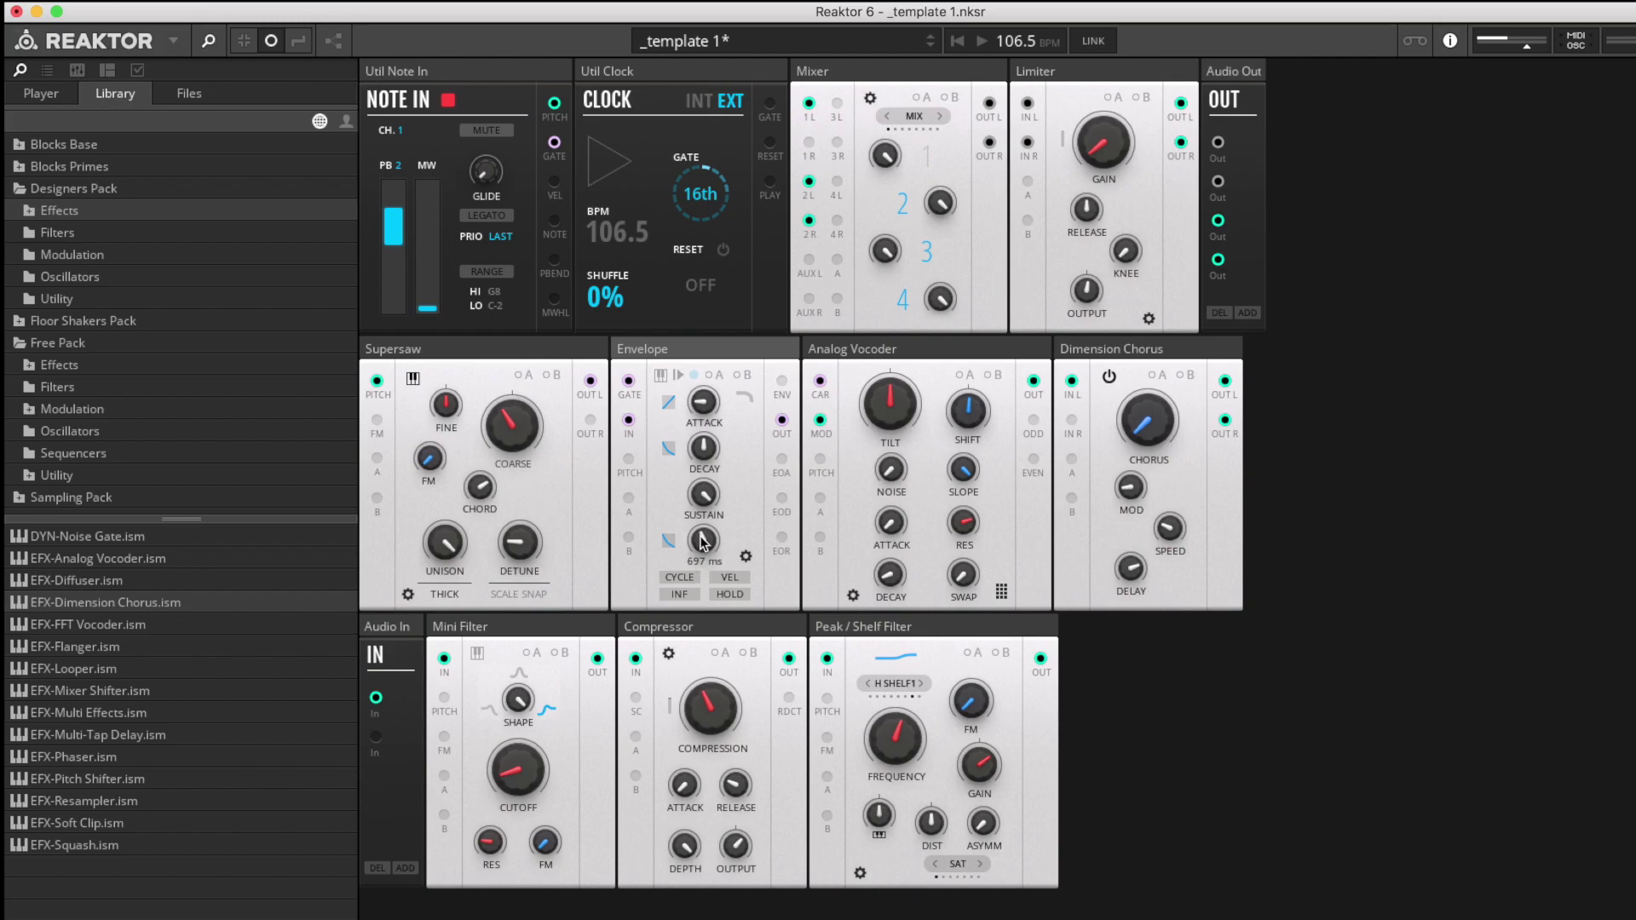
- Turn the Analog Vocoder's TILT up to about 81.2 and set SHIFT to 11.7
mouse_move(705, 549)
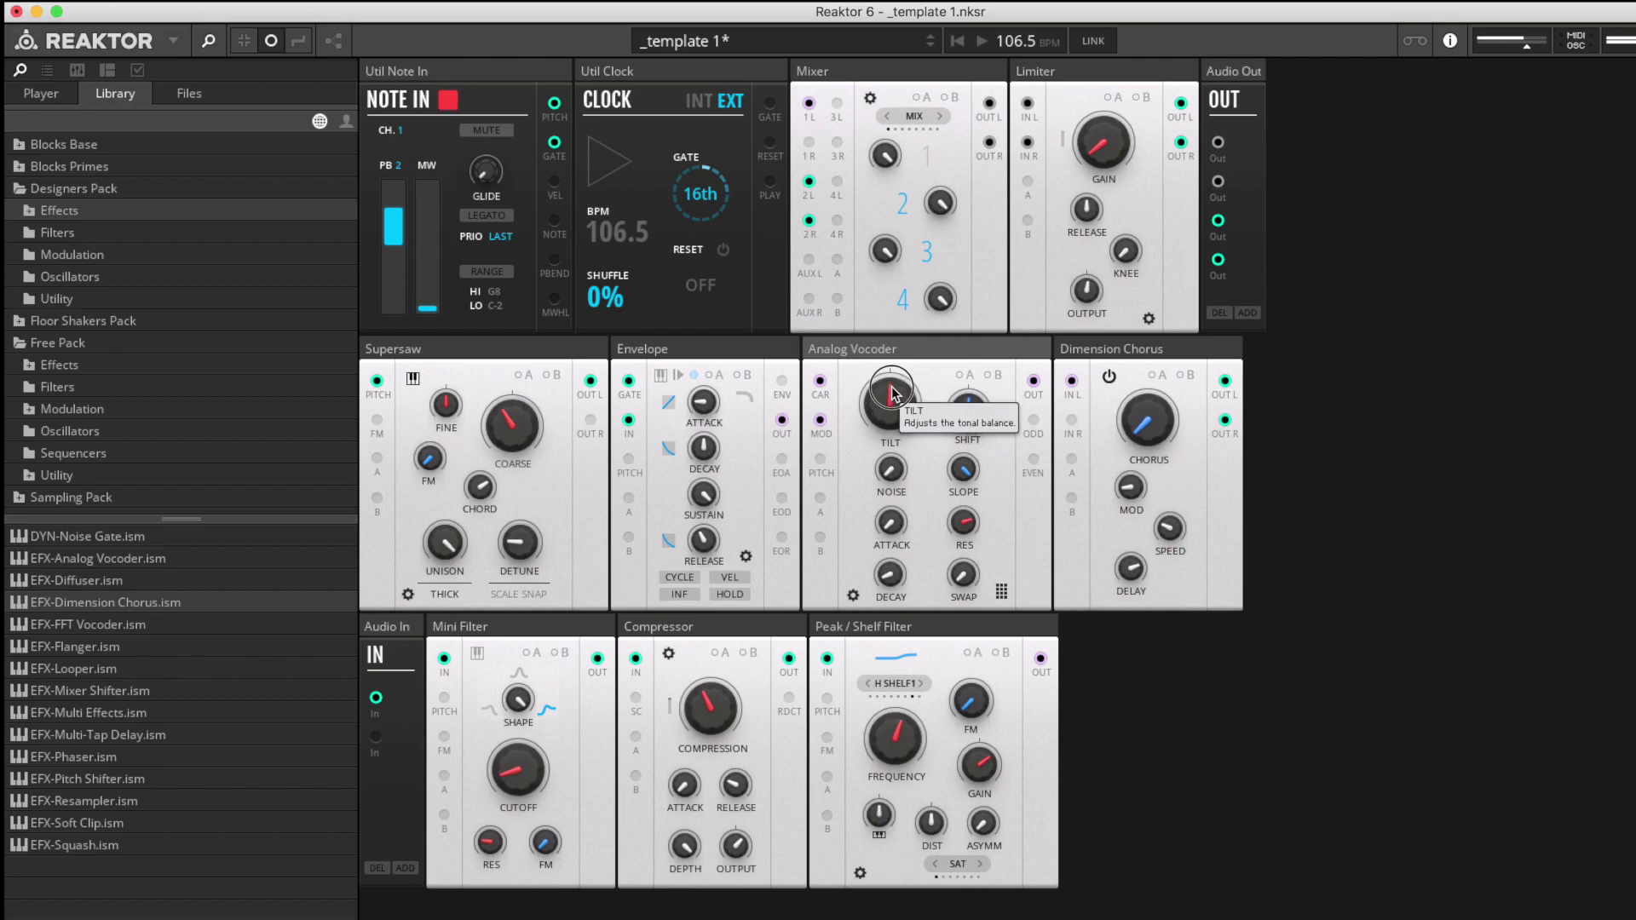
left_click_drag(892, 413, 931, 421)
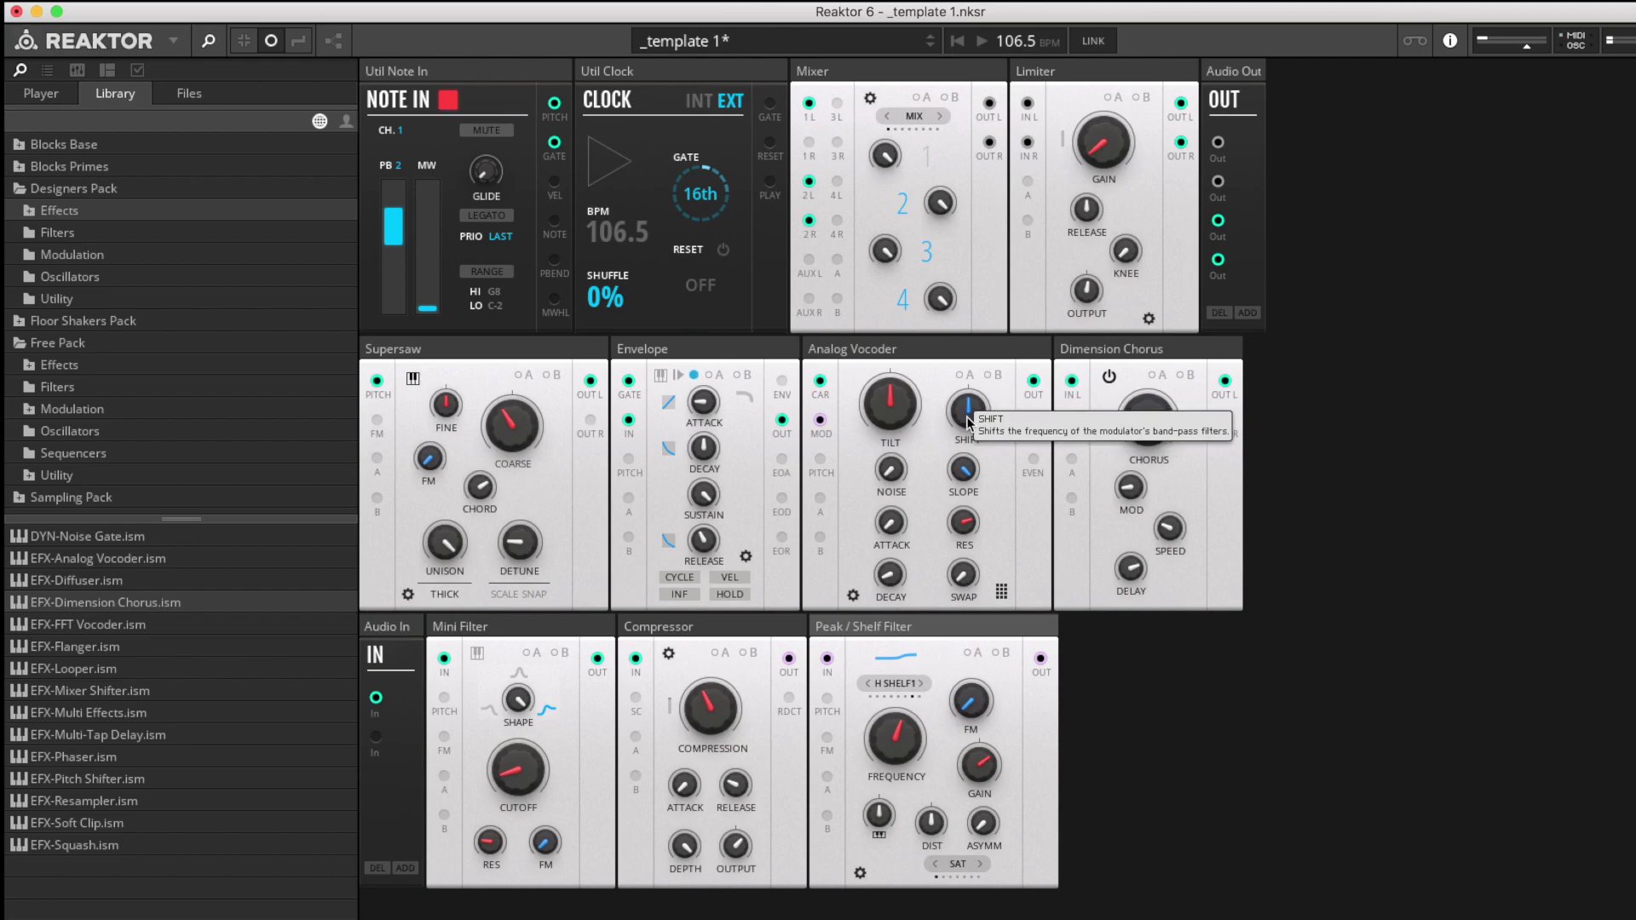
mouse_move(972, 419)
left_mouse_down()
mouse_move(973, 345)
mouse_move(976, 437)
mouse_move(978, 349)
mouse_move(978, 417)
left_mouse_up()
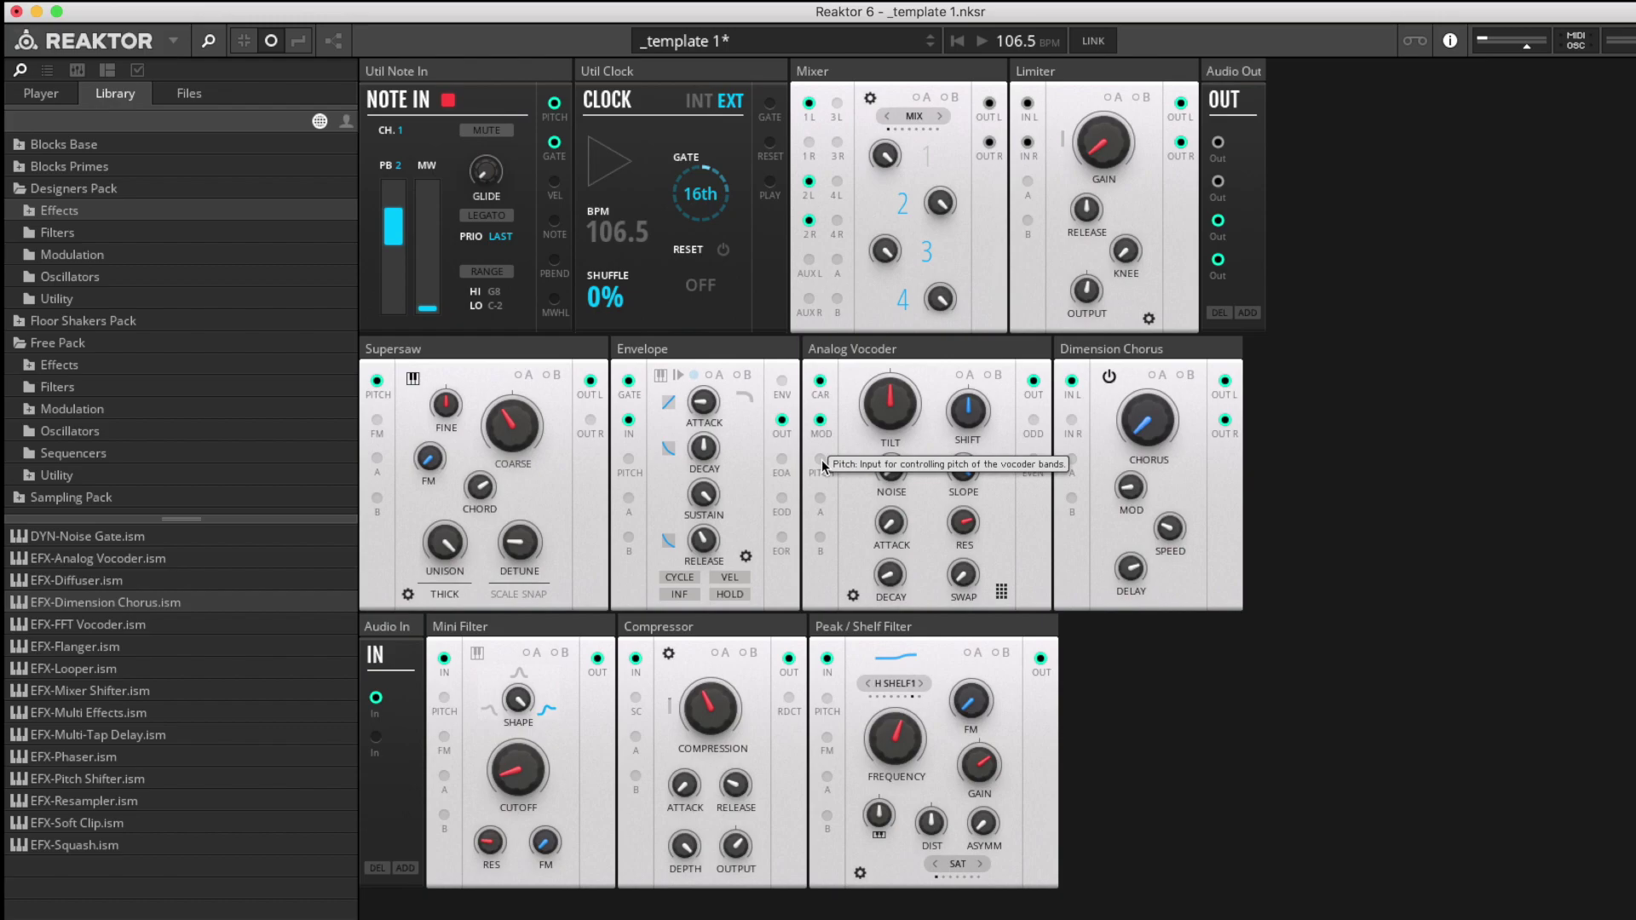
- Select the Analog Vocoder, raise NOISE to about 49.6, and trim the Peak / Shelf gain down
left_click(483, 61)
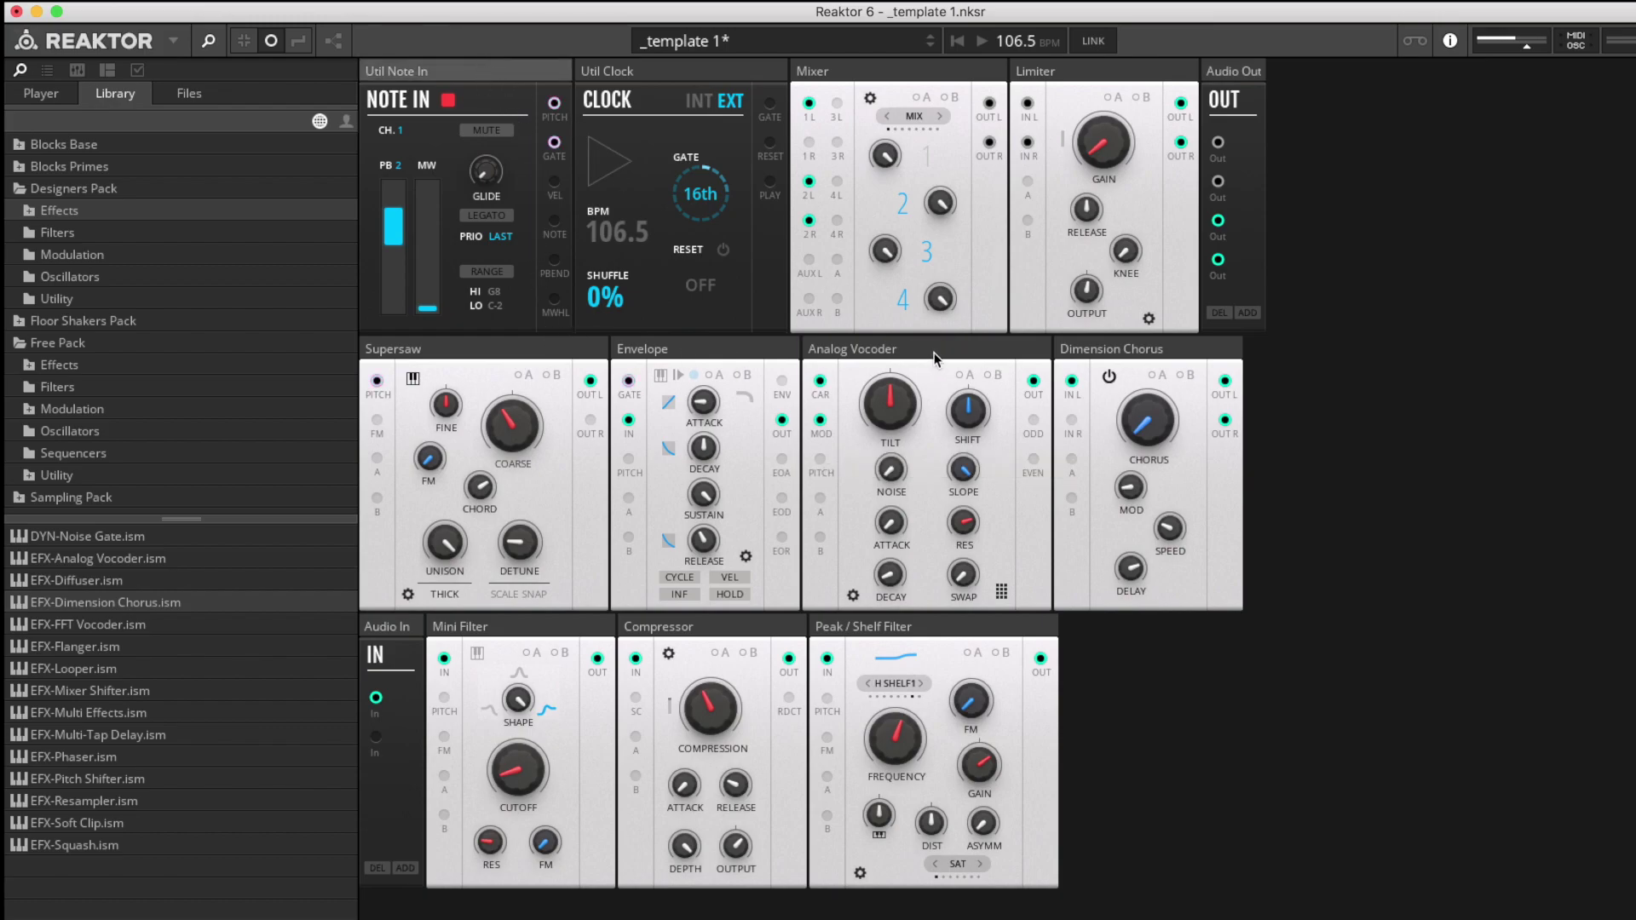
left_click(968, 413)
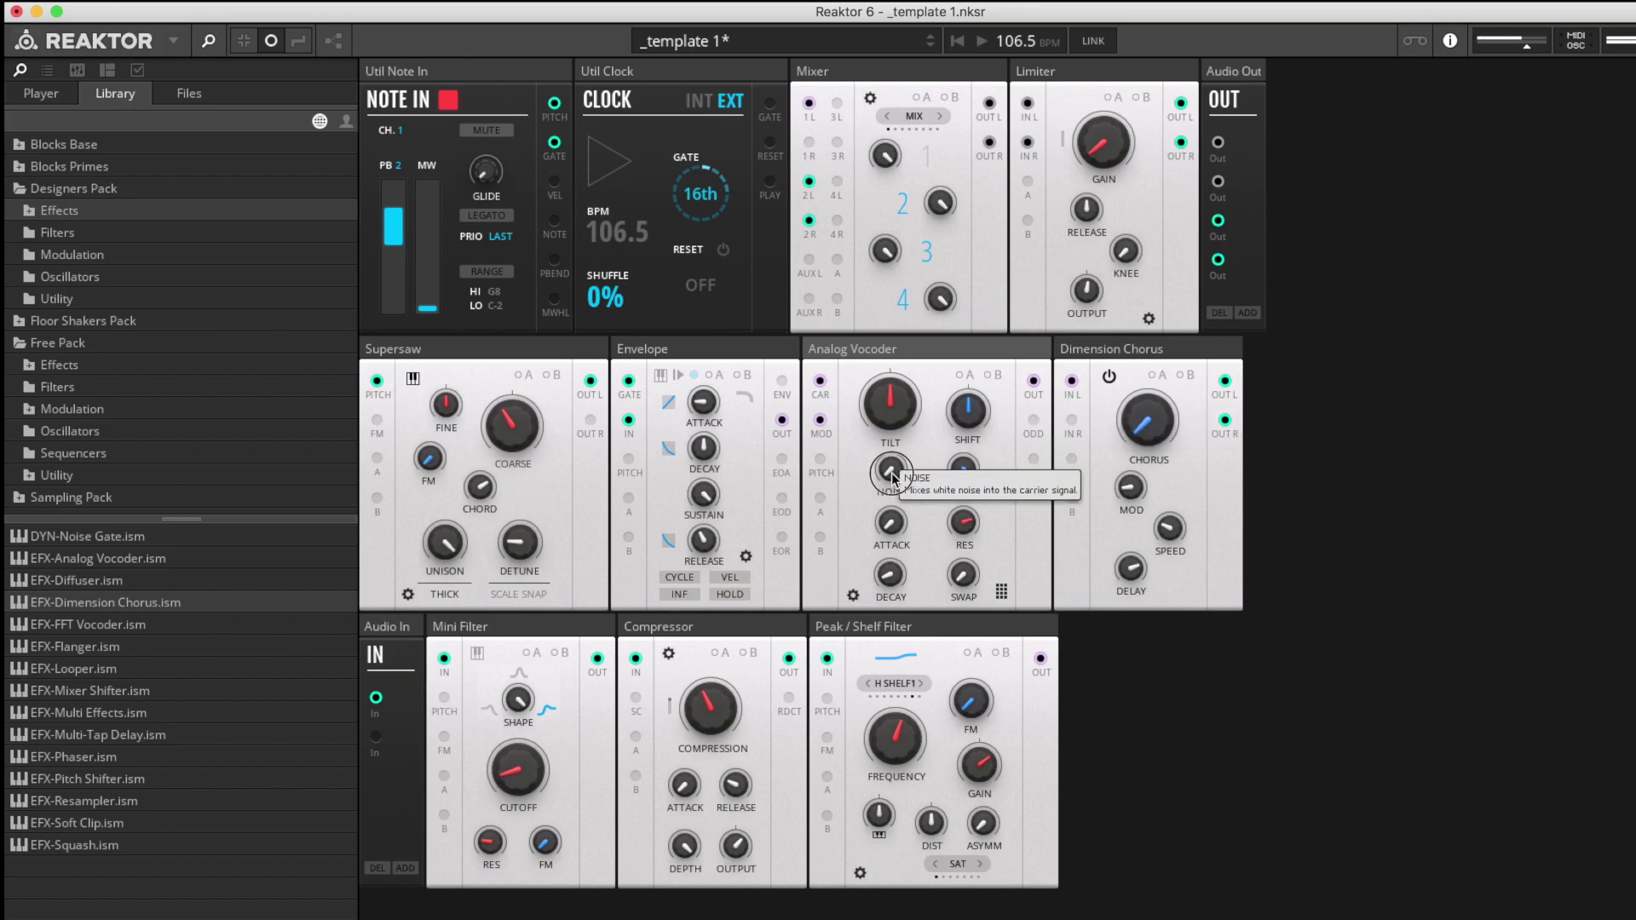
left_click_drag(891, 472, 890, 400)
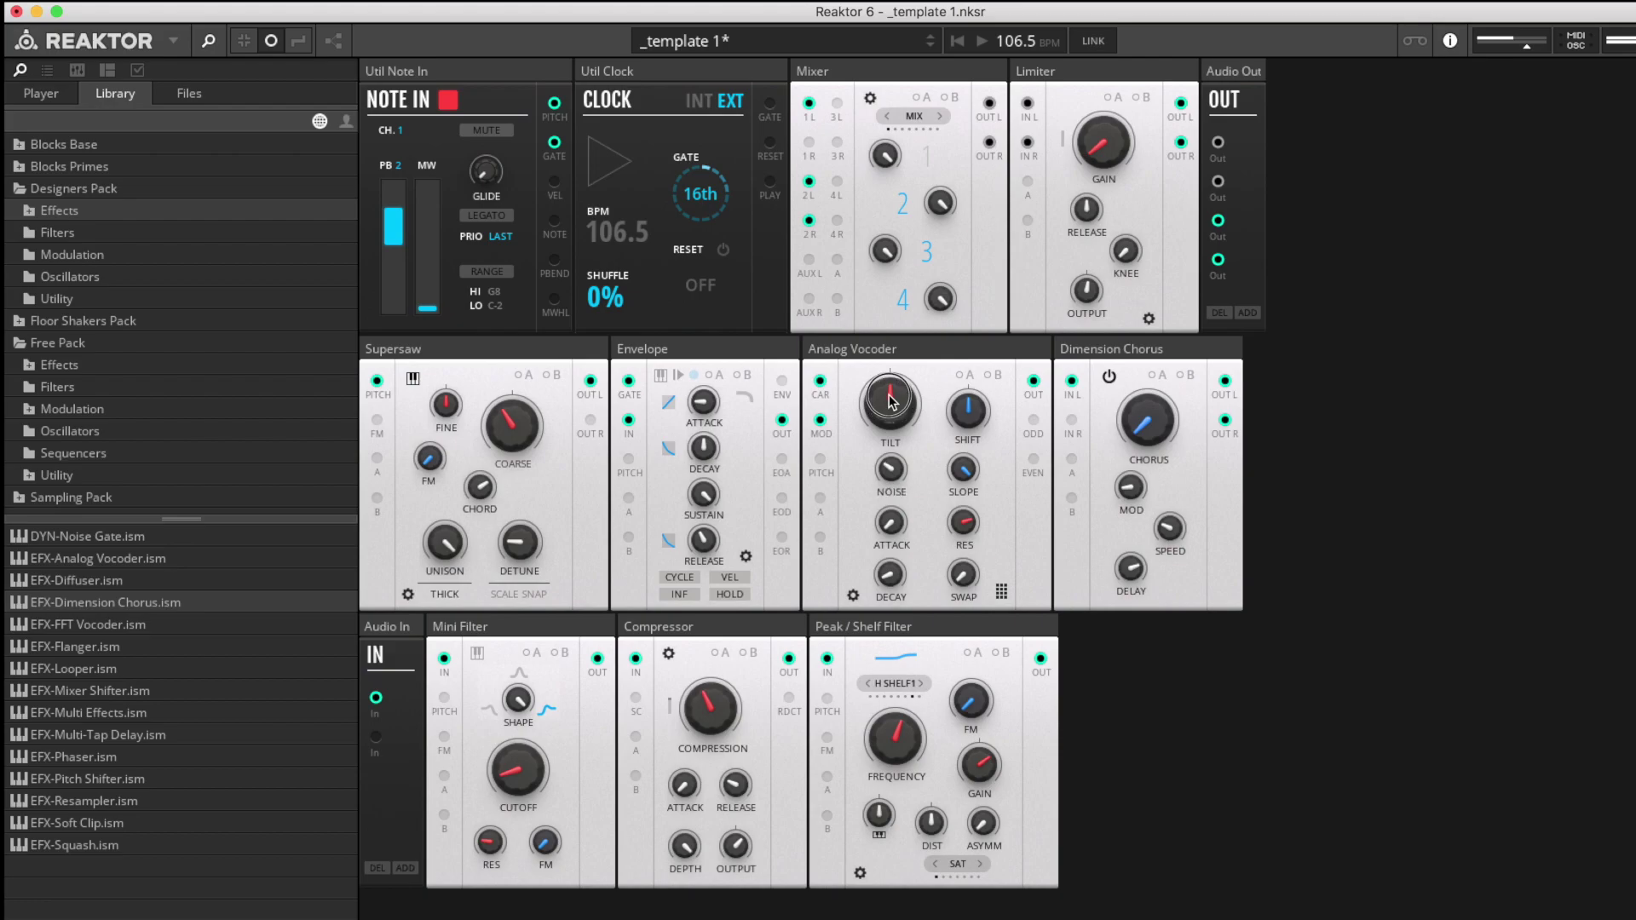
left_click_drag(980, 764, 982, 797)
left_click_drag(891, 470, 886, 430)
left_click_drag(982, 789, 983, 792)
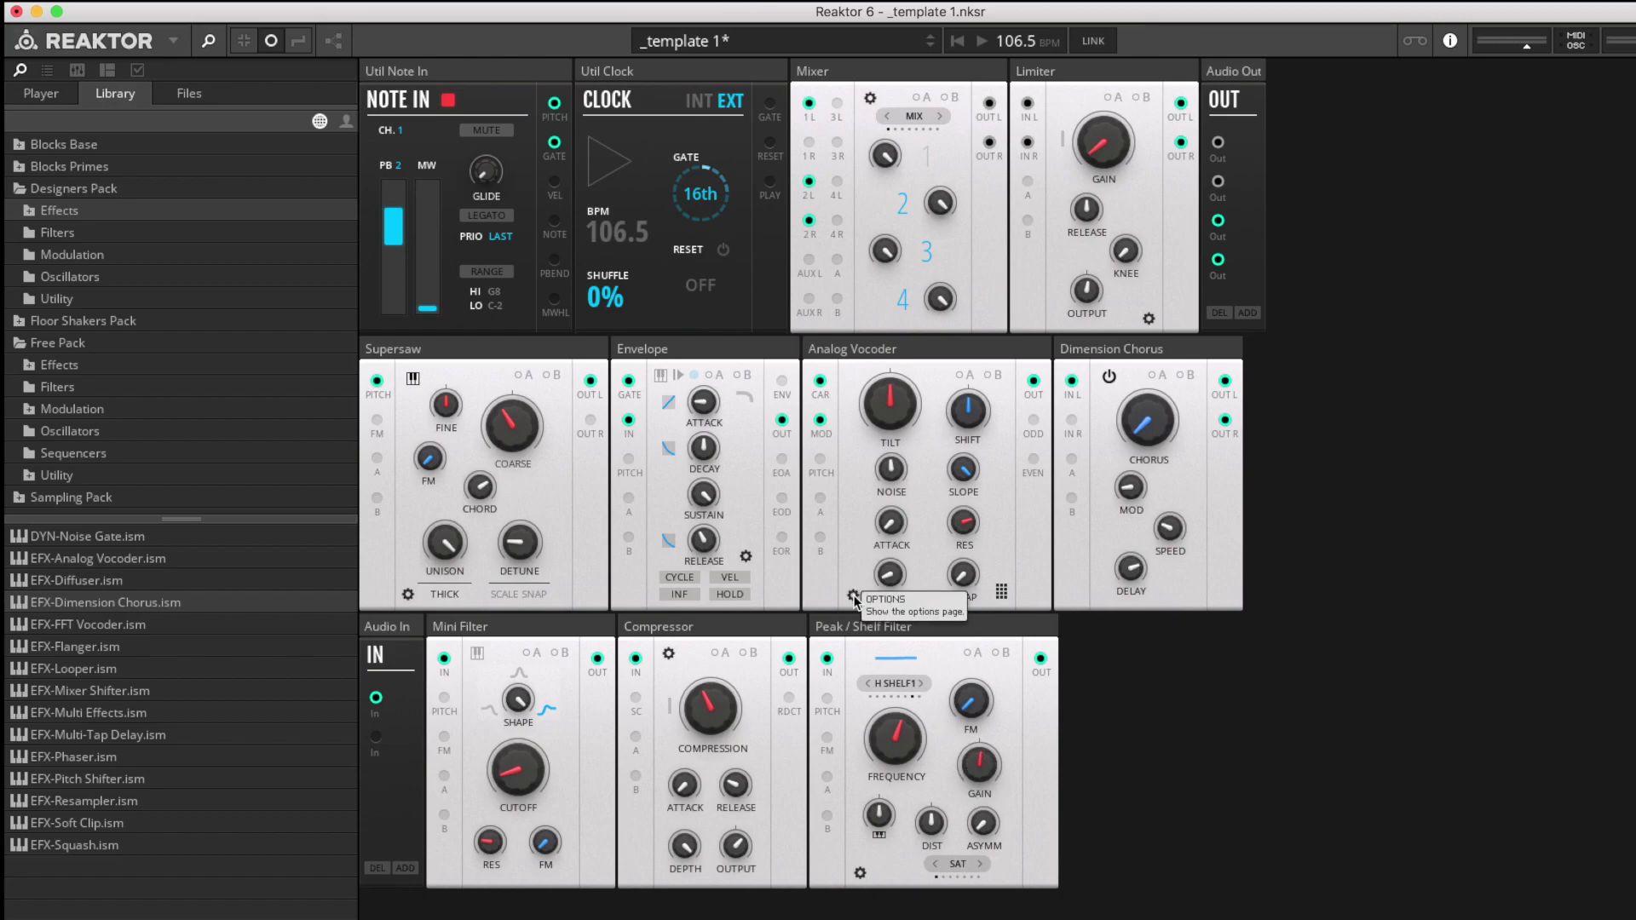
left_click(853, 597)
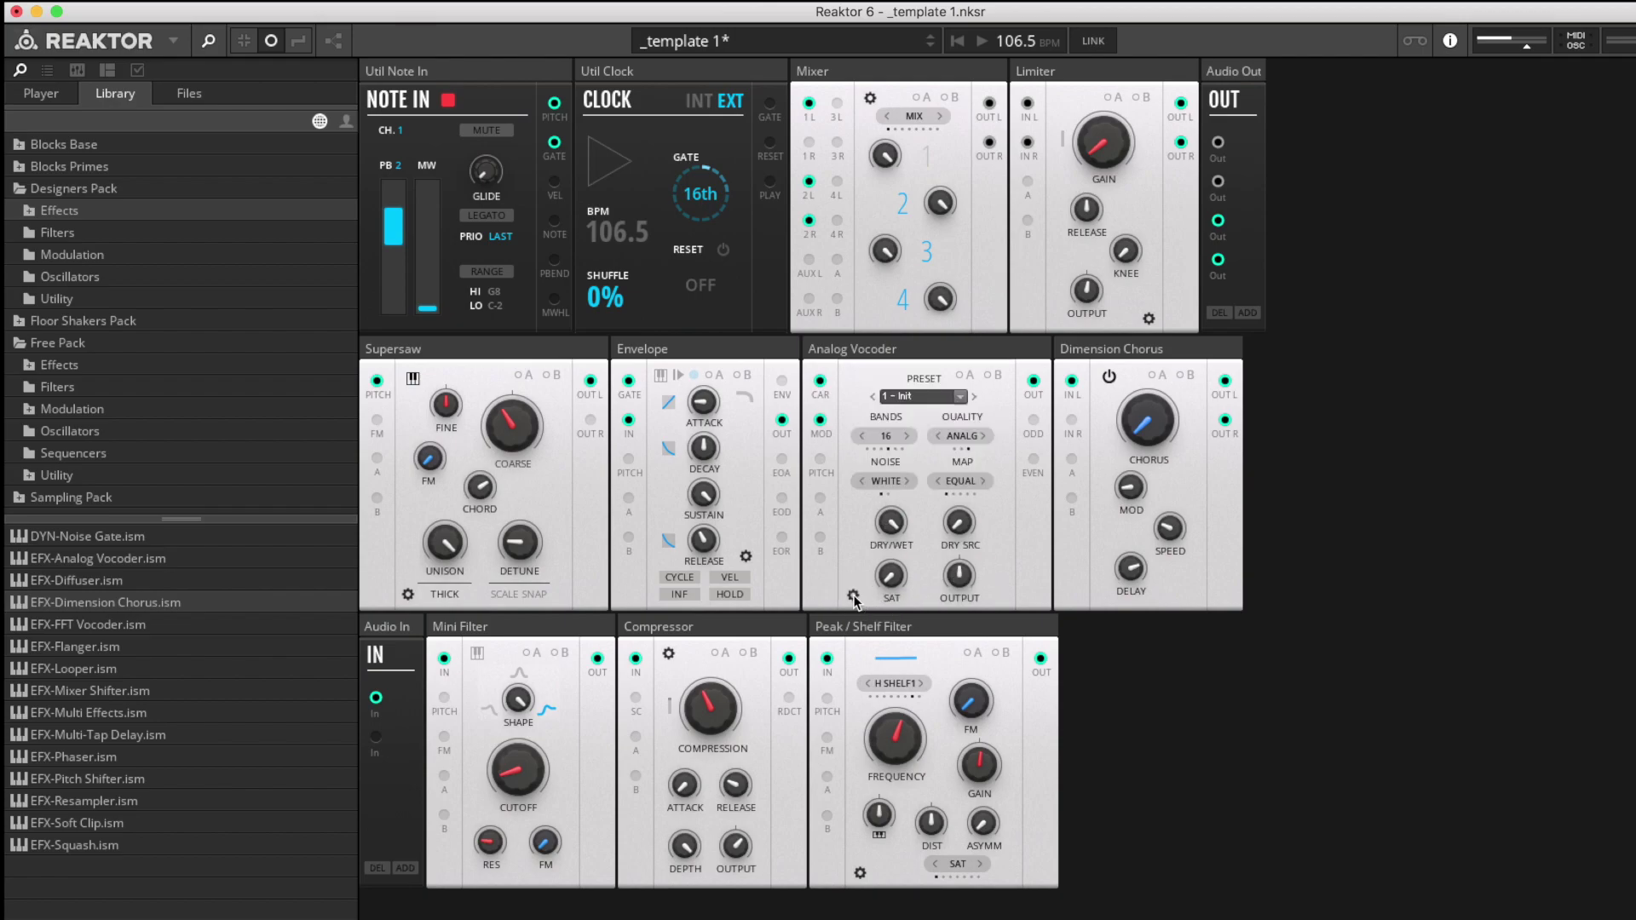
left_click(907, 482)
left_click(862, 480)
left_click(852, 595)
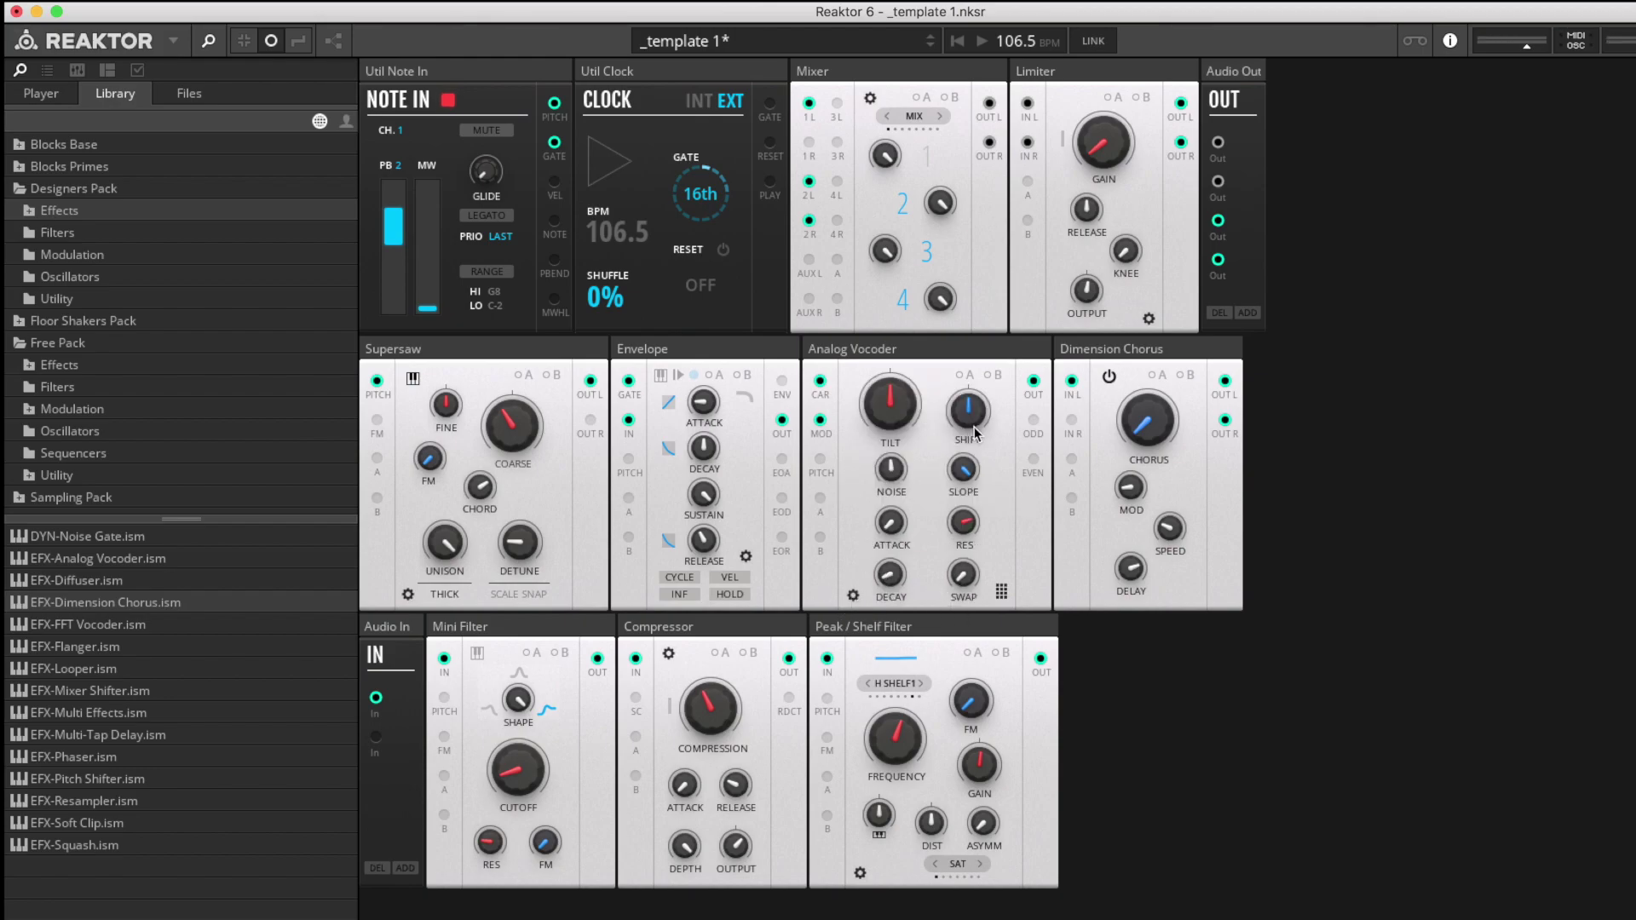
- Sweep the vocoder's band-pass SLOPE down, then back up to its high setting
left_click(966, 469)
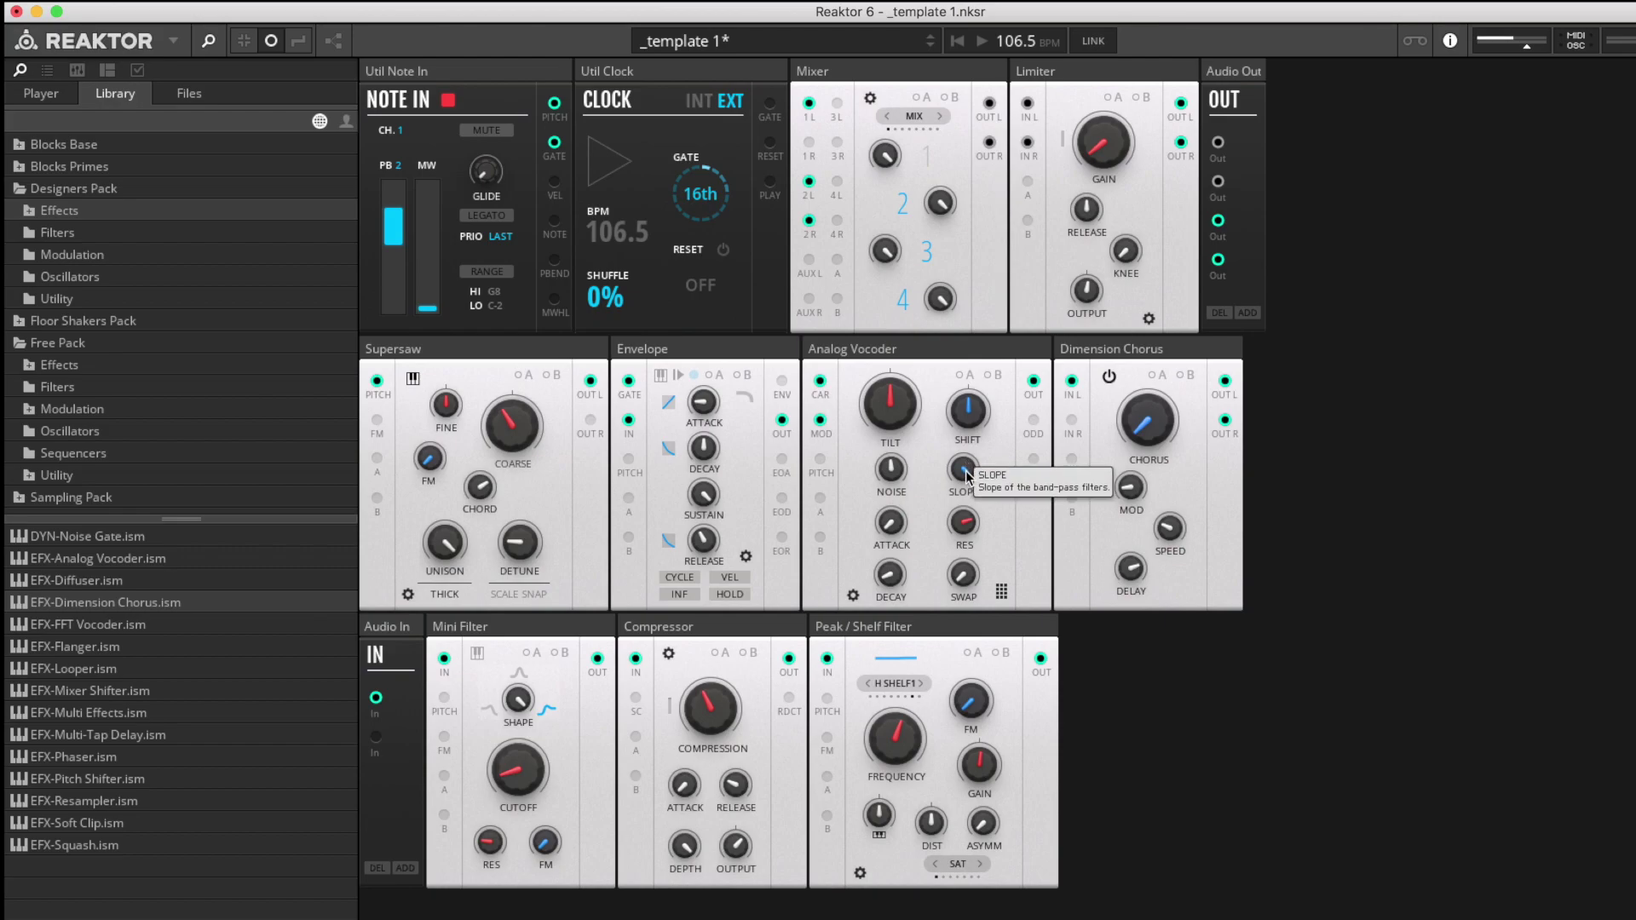
left_click_drag(963, 523, 969, 620)
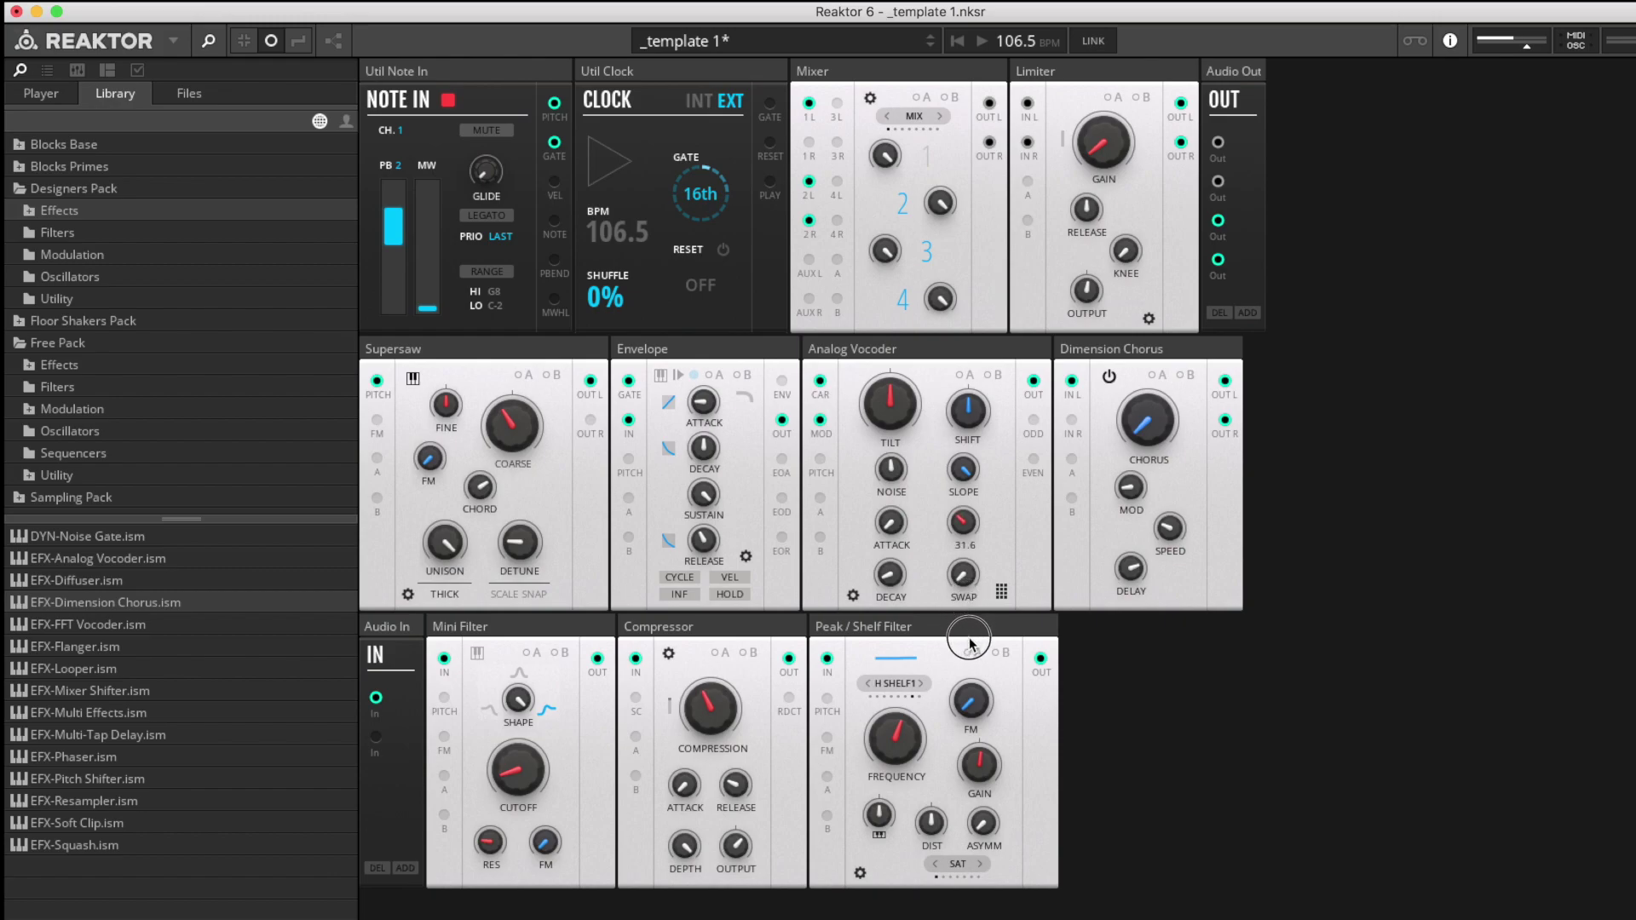
mouse_move(966, 475)
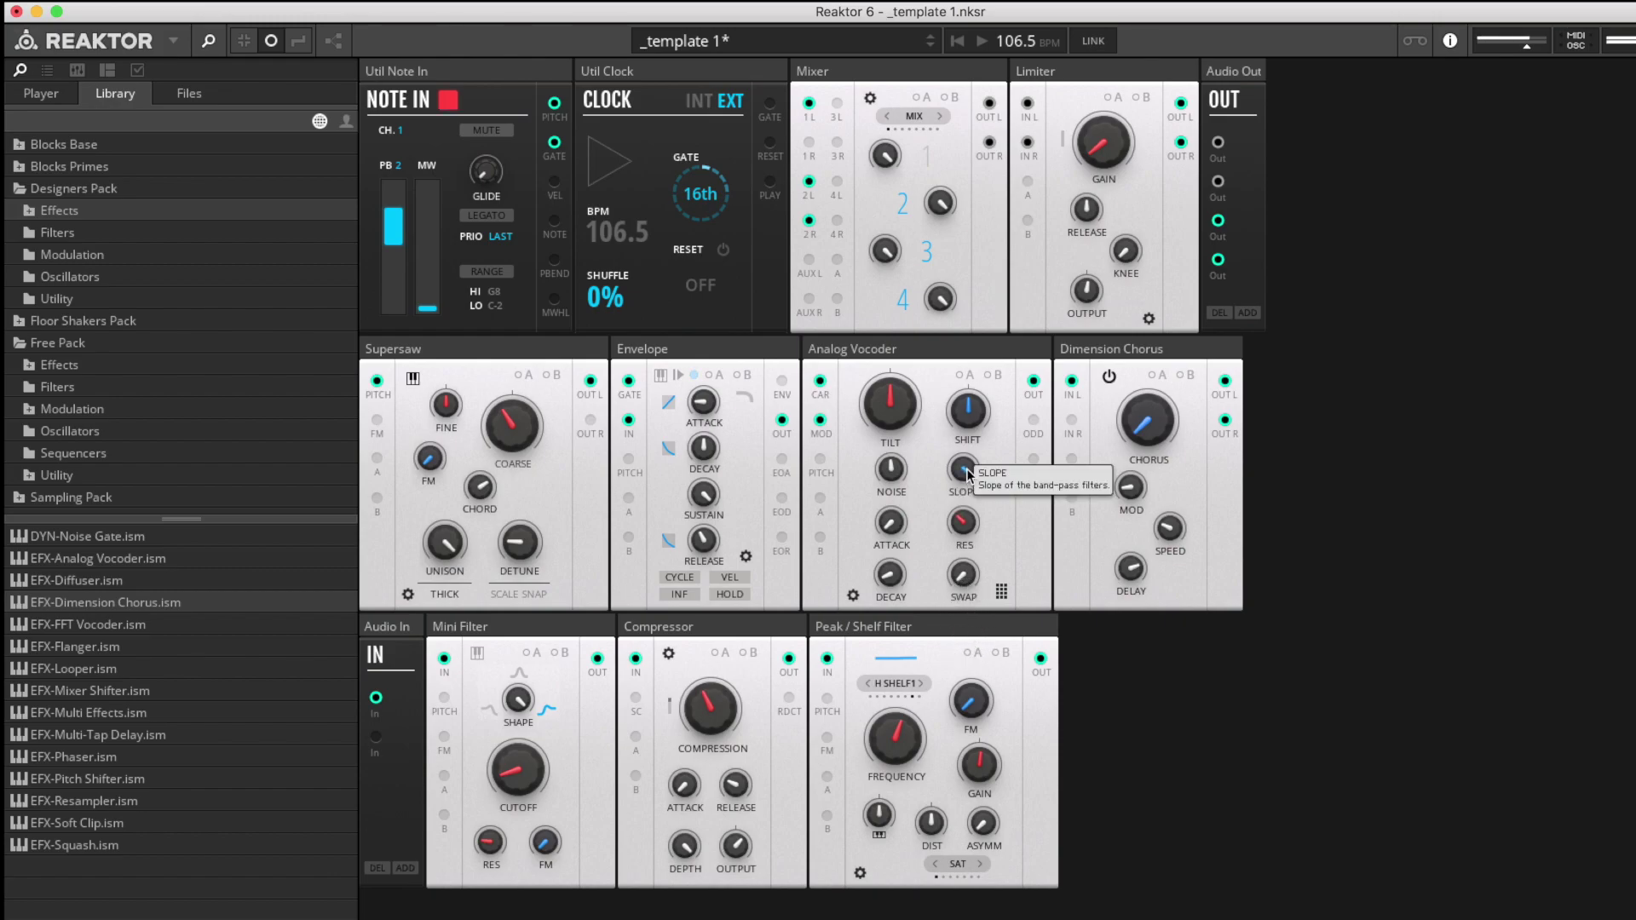
left_click_drag(966, 474, 992, 753)
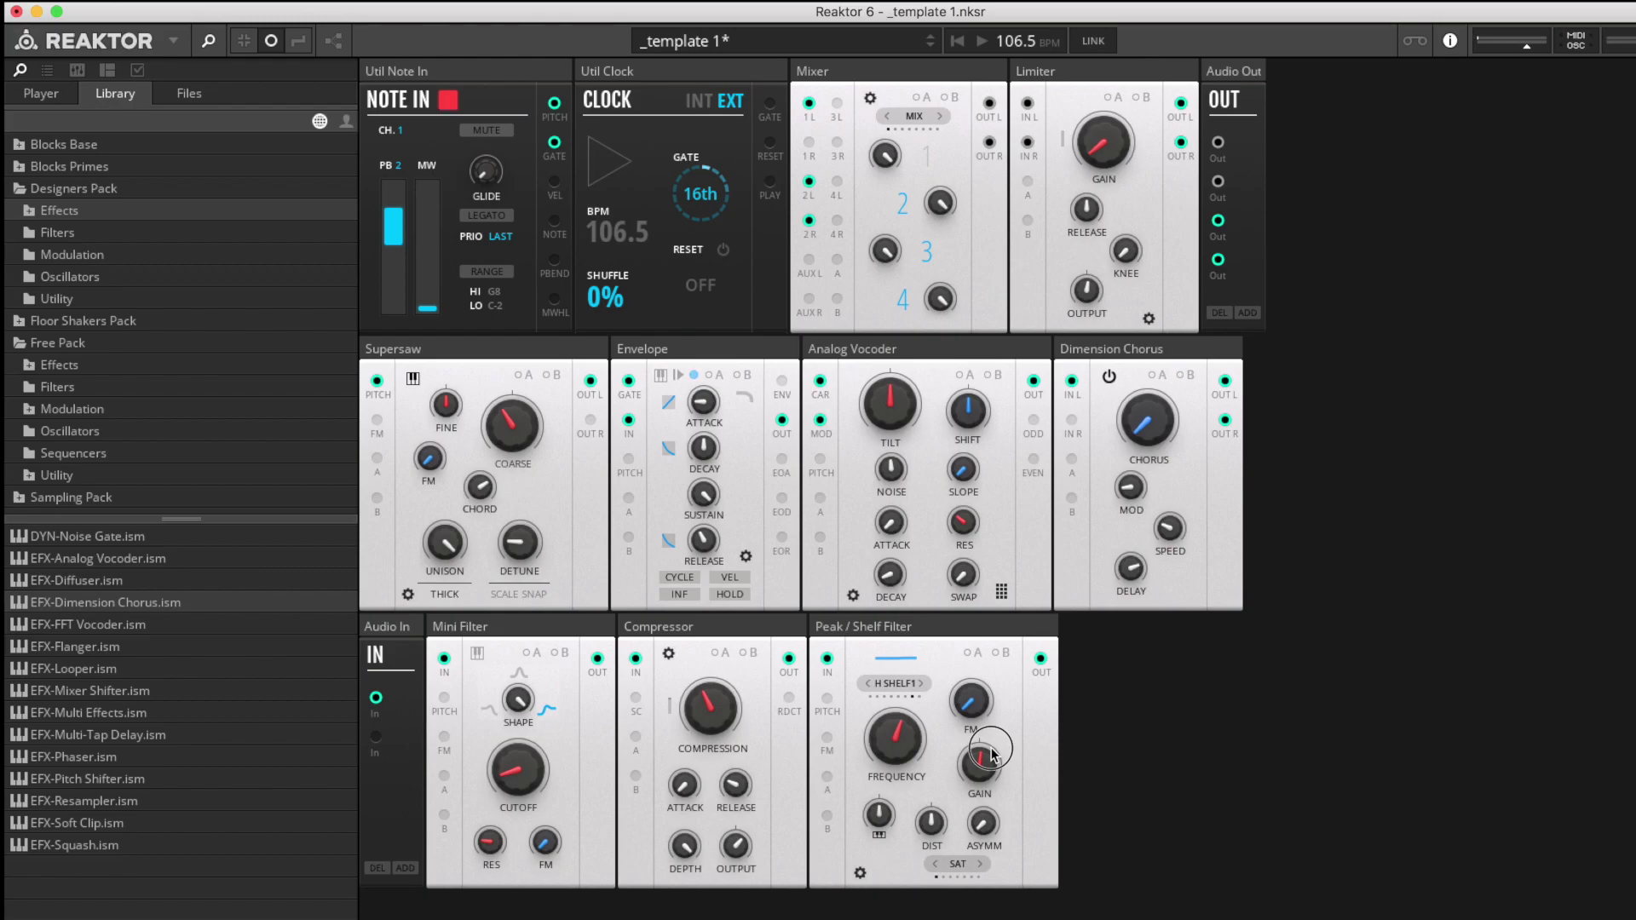
left_click_drag(993, 753, 973, 477)
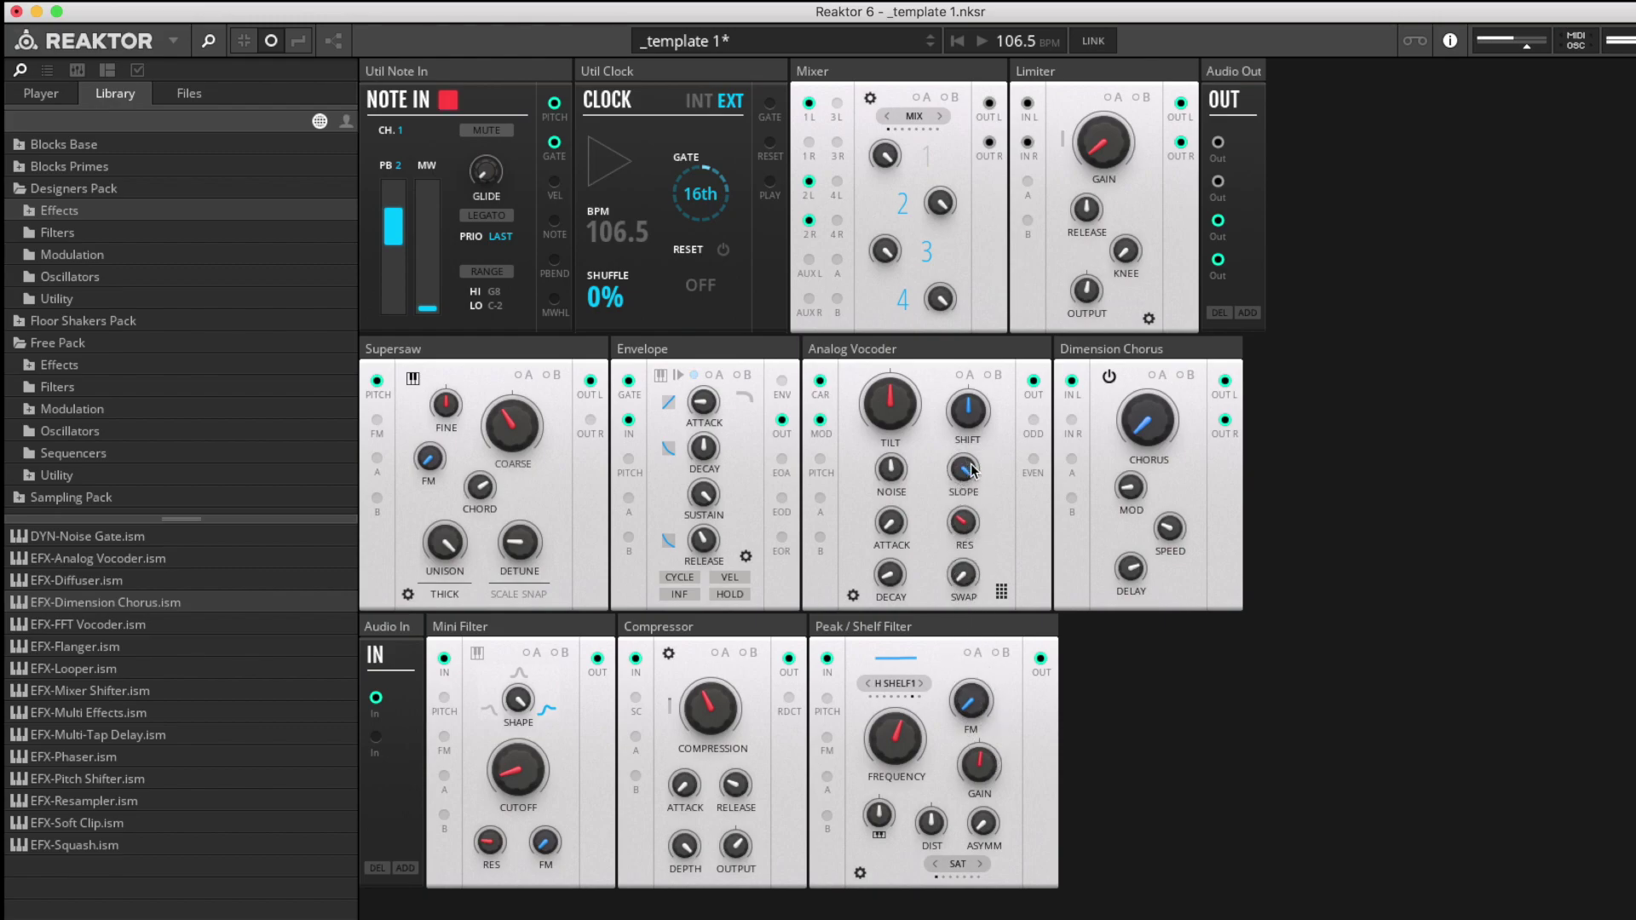
- Raise the band-pass resonance to about 76.5 and cut the vocoder noise to 23.8
left_click_drag(968, 529, 992, 479)
left_click(959, 524)
left_click(961, 530)
left_click_drag(960, 530, 958, 526)
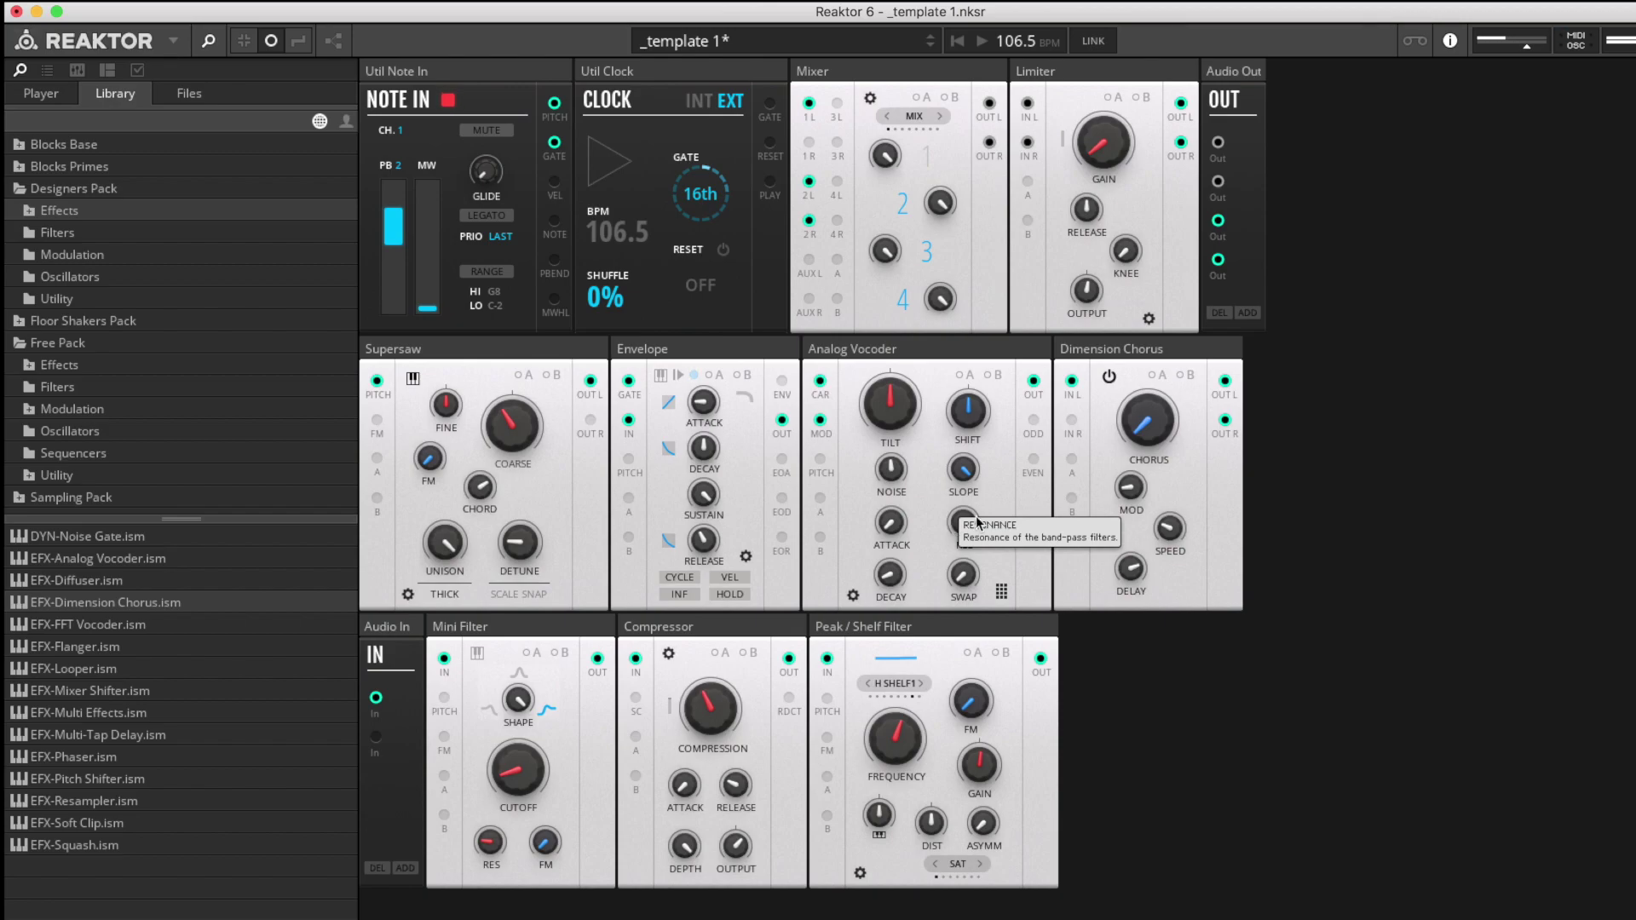
left_click_drag(891, 469, 891, 537)
mouse_move(893, 624)
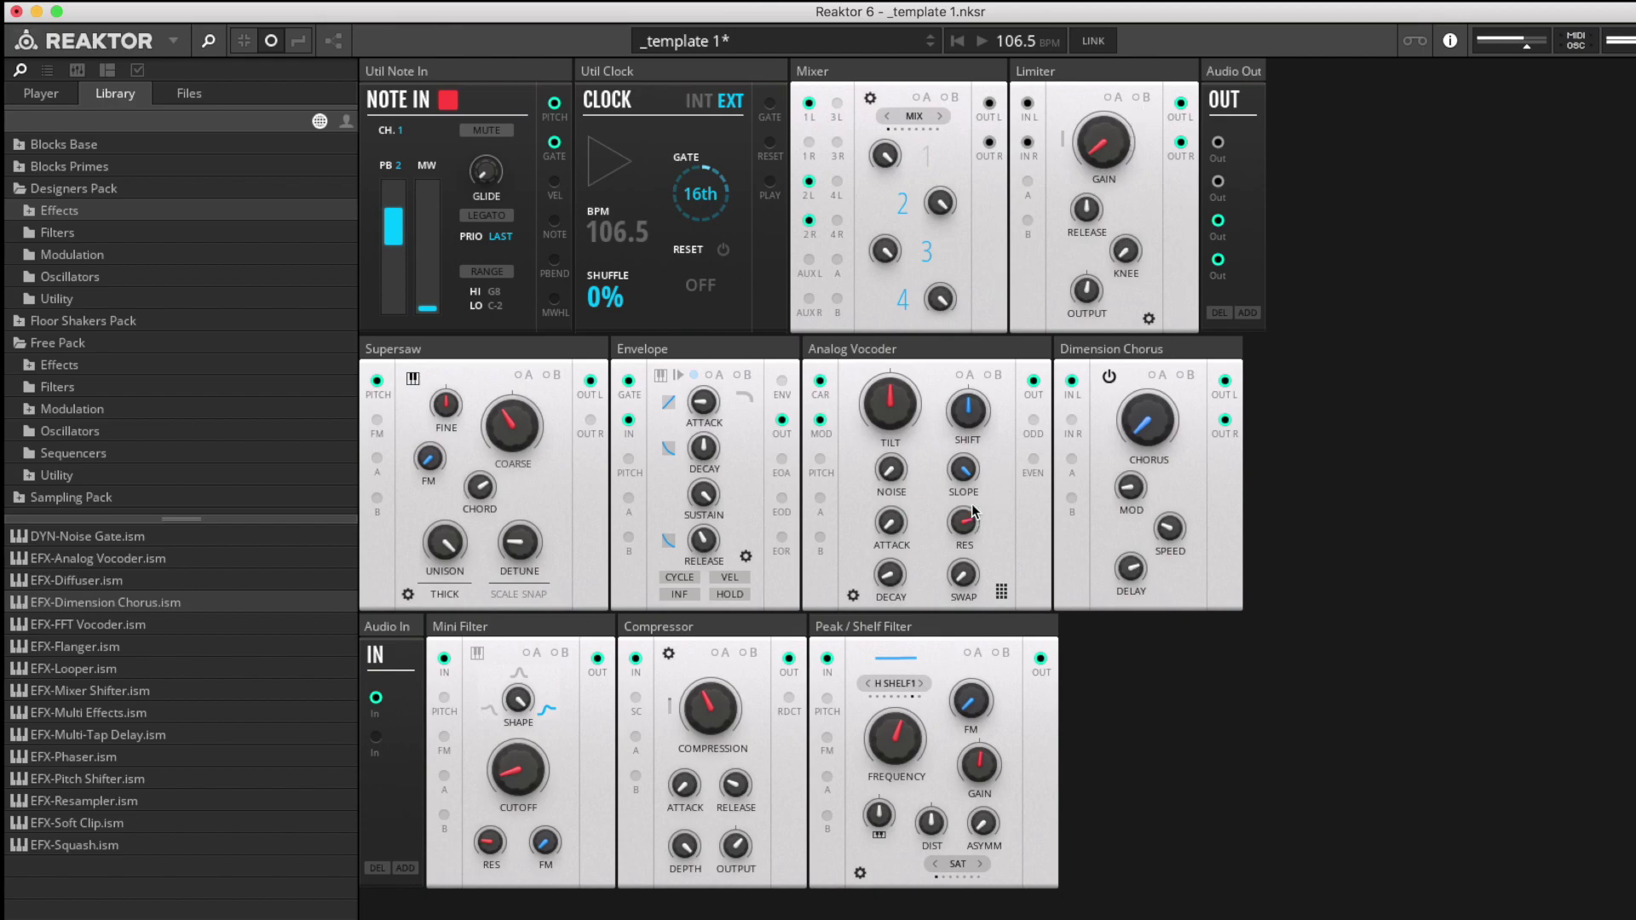
- Turn the Peak / Shelf Filter gain up to 28.1
left_click_drag(966, 528, 966, 528)
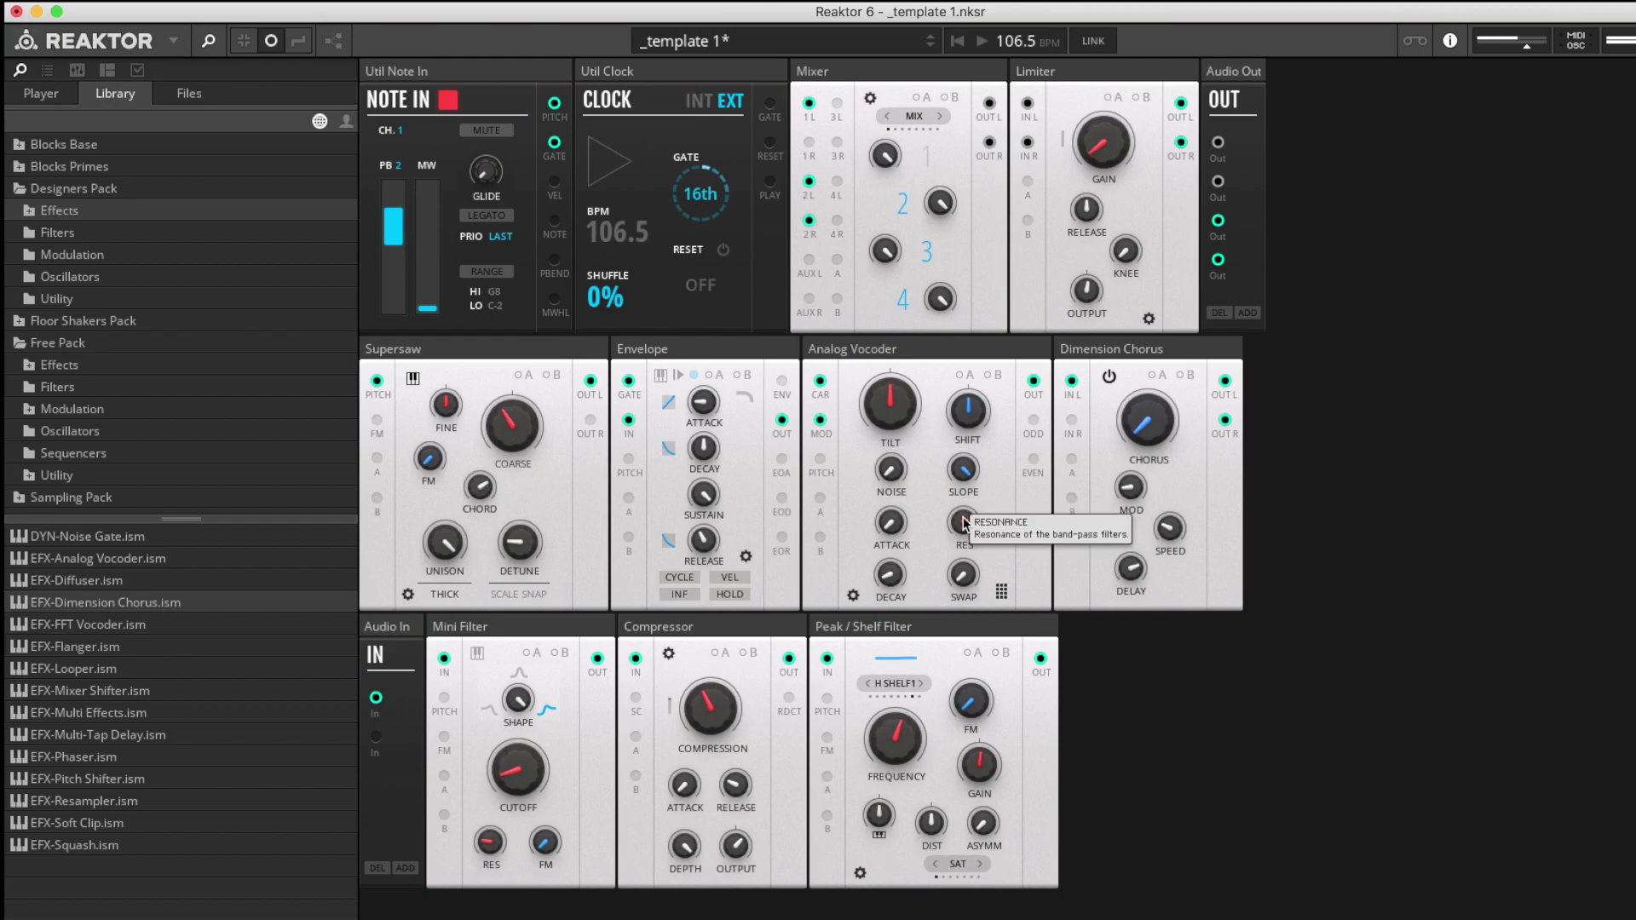
left_click_drag(978, 765, 984, 736)
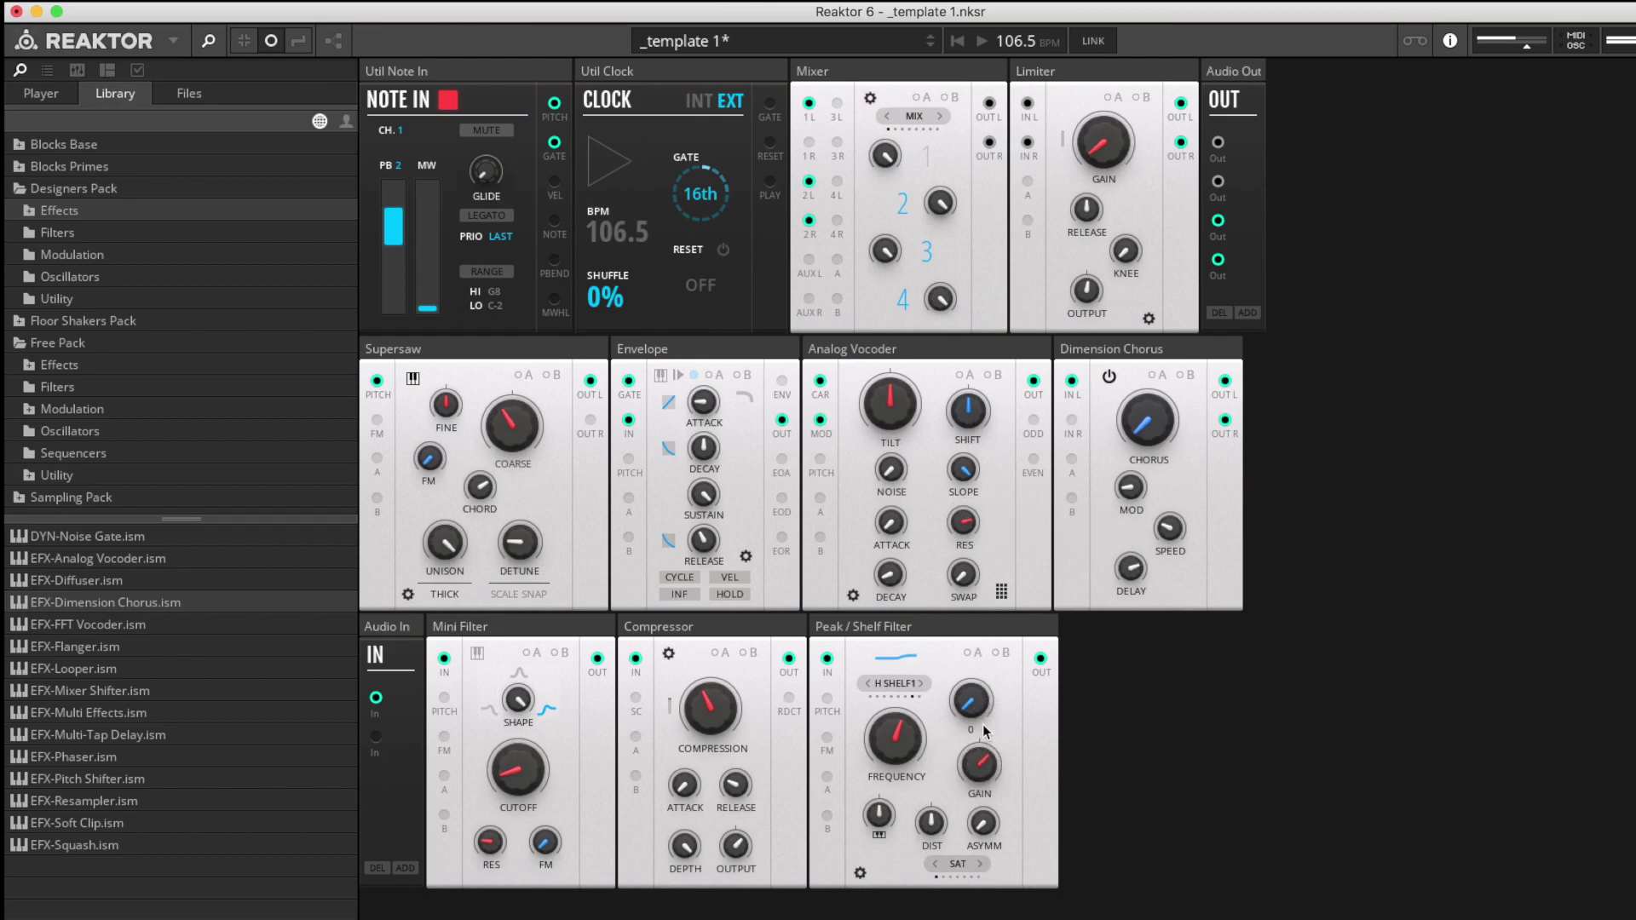
mouse_move(983, 724)
- Raise vocoder resonance to about 83.2, ease SHIFT down slightly, and set DECAY to 15.2
left_click_drag(964, 526, 963, 503)
mouse_move(983, 419)
left_mouse_down()
mouse_move(977, 507)
mouse_move(969, 317)
mouse_move(976, 417)
left_mouse_up()
left_click_drag(889, 575, 892, 664)
left_click_drag(915, 579, 896, 728)
- On the vocoder's knob page, nudge RES up to about 76.1, then return to the options page
left_click(853, 595)
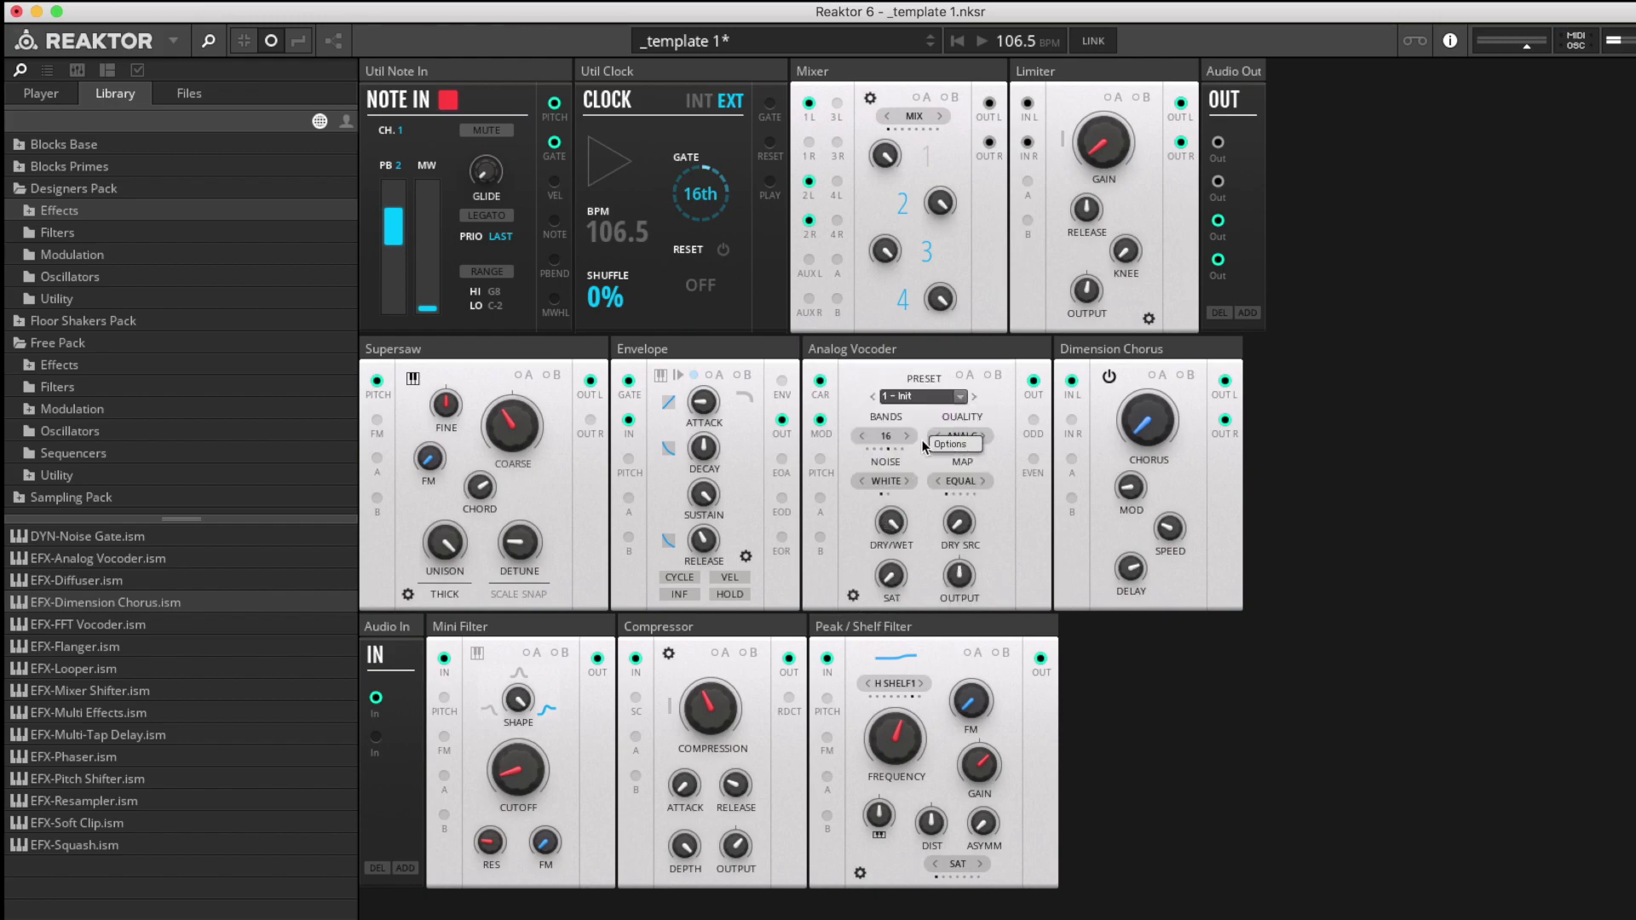
left_click(852, 596)
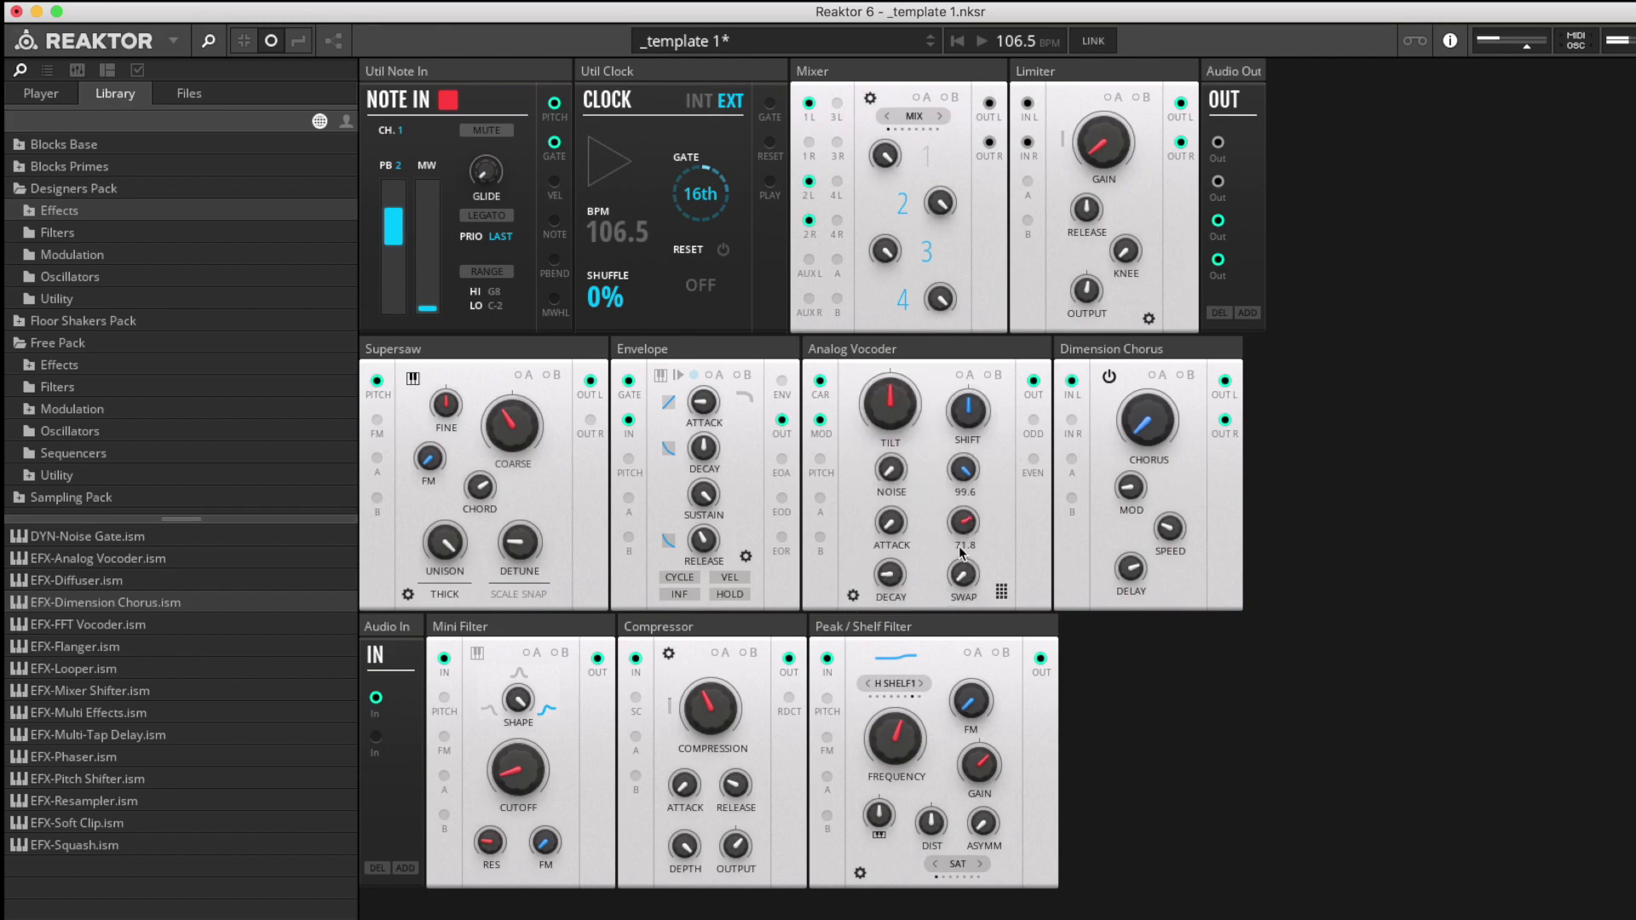
left_click_drag(965, 528, 964, 525)
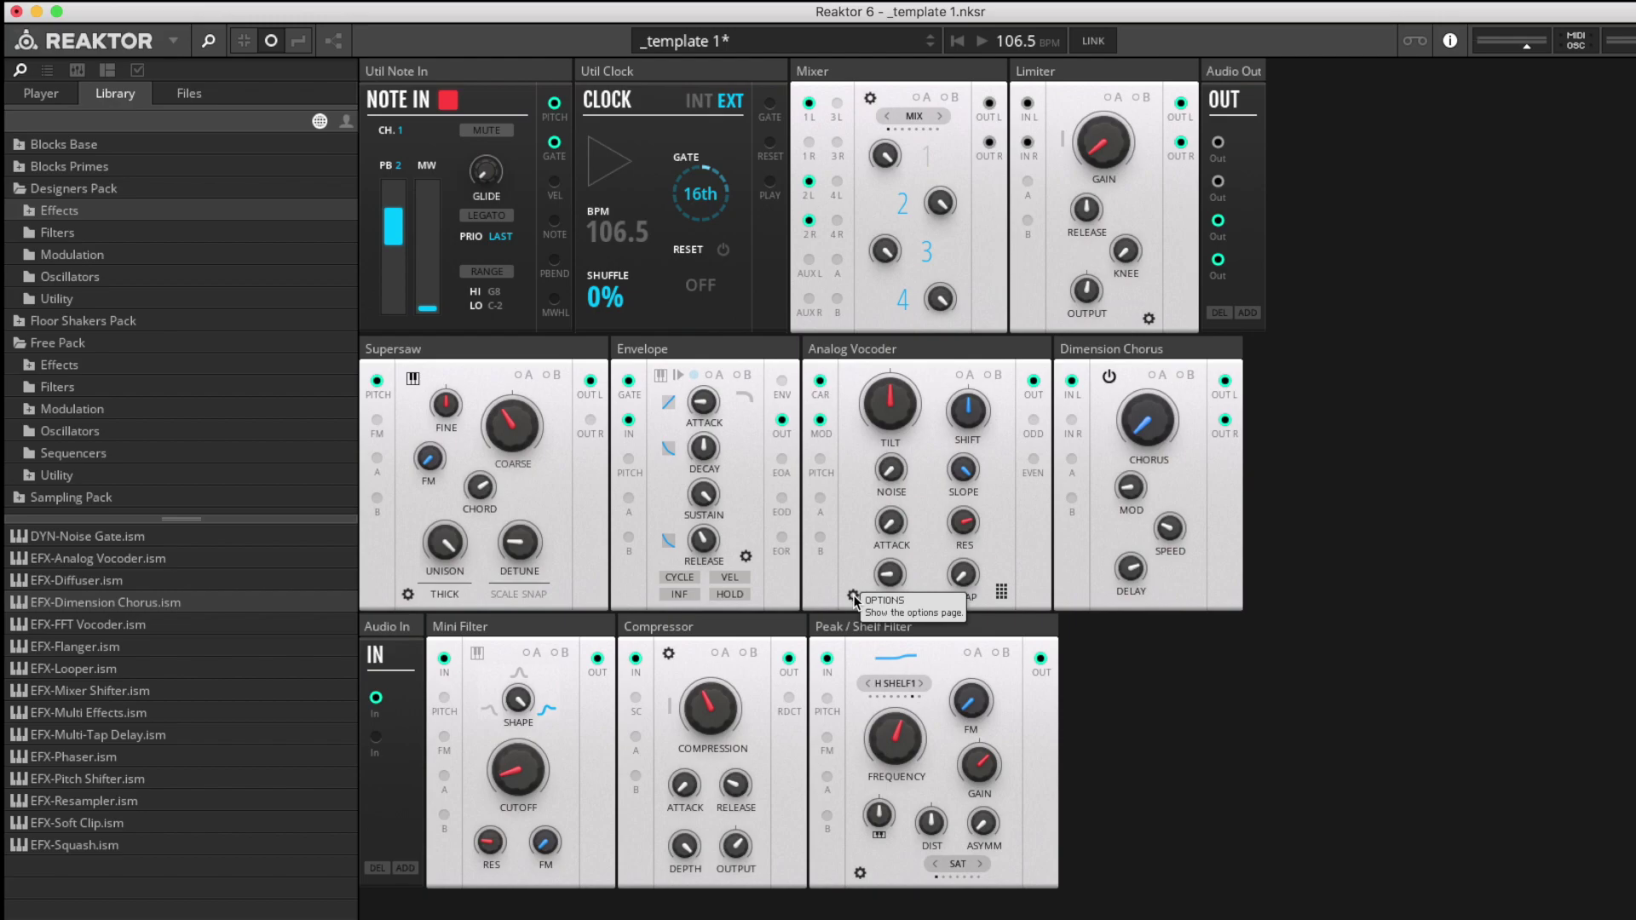
left_click(852, 597)
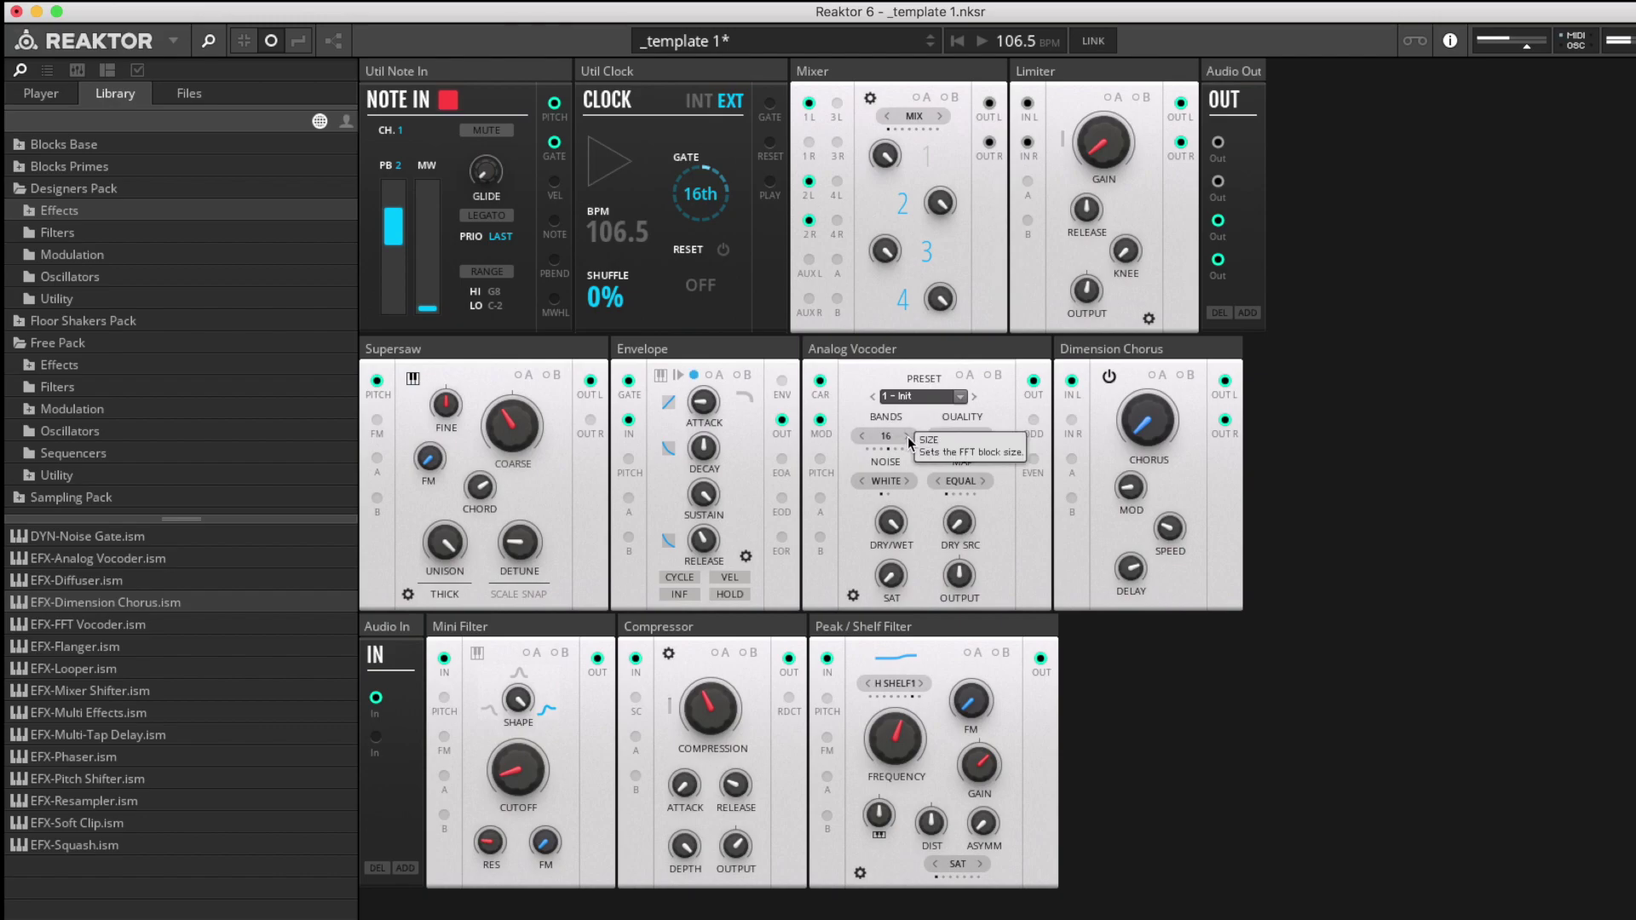
- Step the vocoder's BANDS value down from 16 to 6
left_click(907, 436)
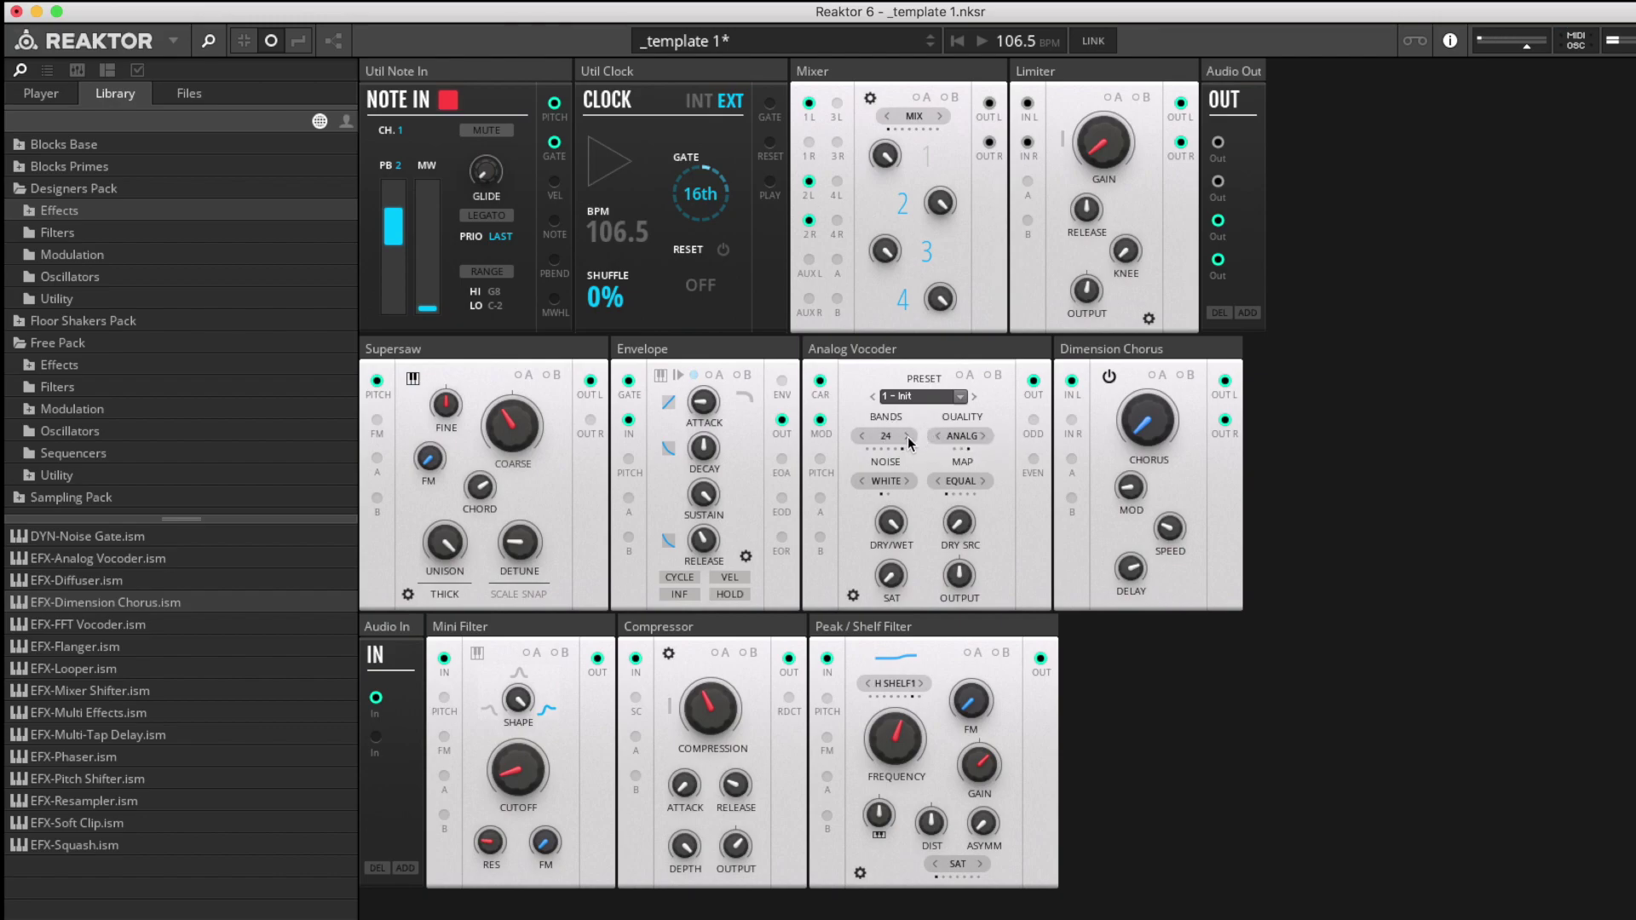
left_click(863, 436)
left_click(863, 436)
left_click(863, 436)
- Compare the vocoder quality modes by cycling through HQ, ANALOG and CLEAN
mouse_move(961, 441)
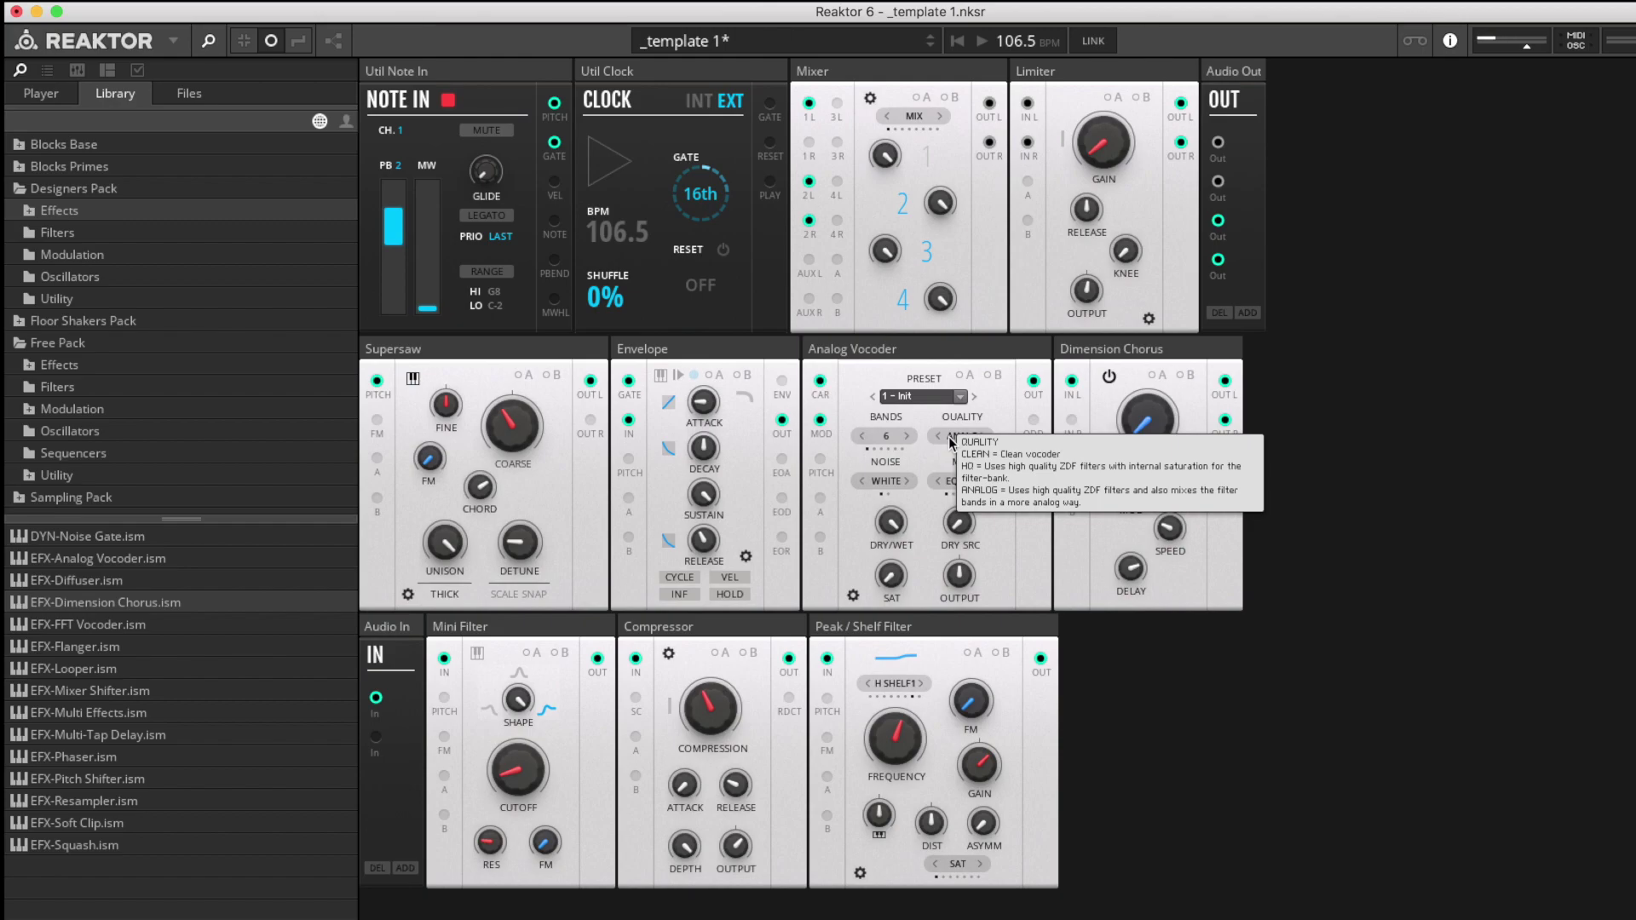
left_click(938, 437)
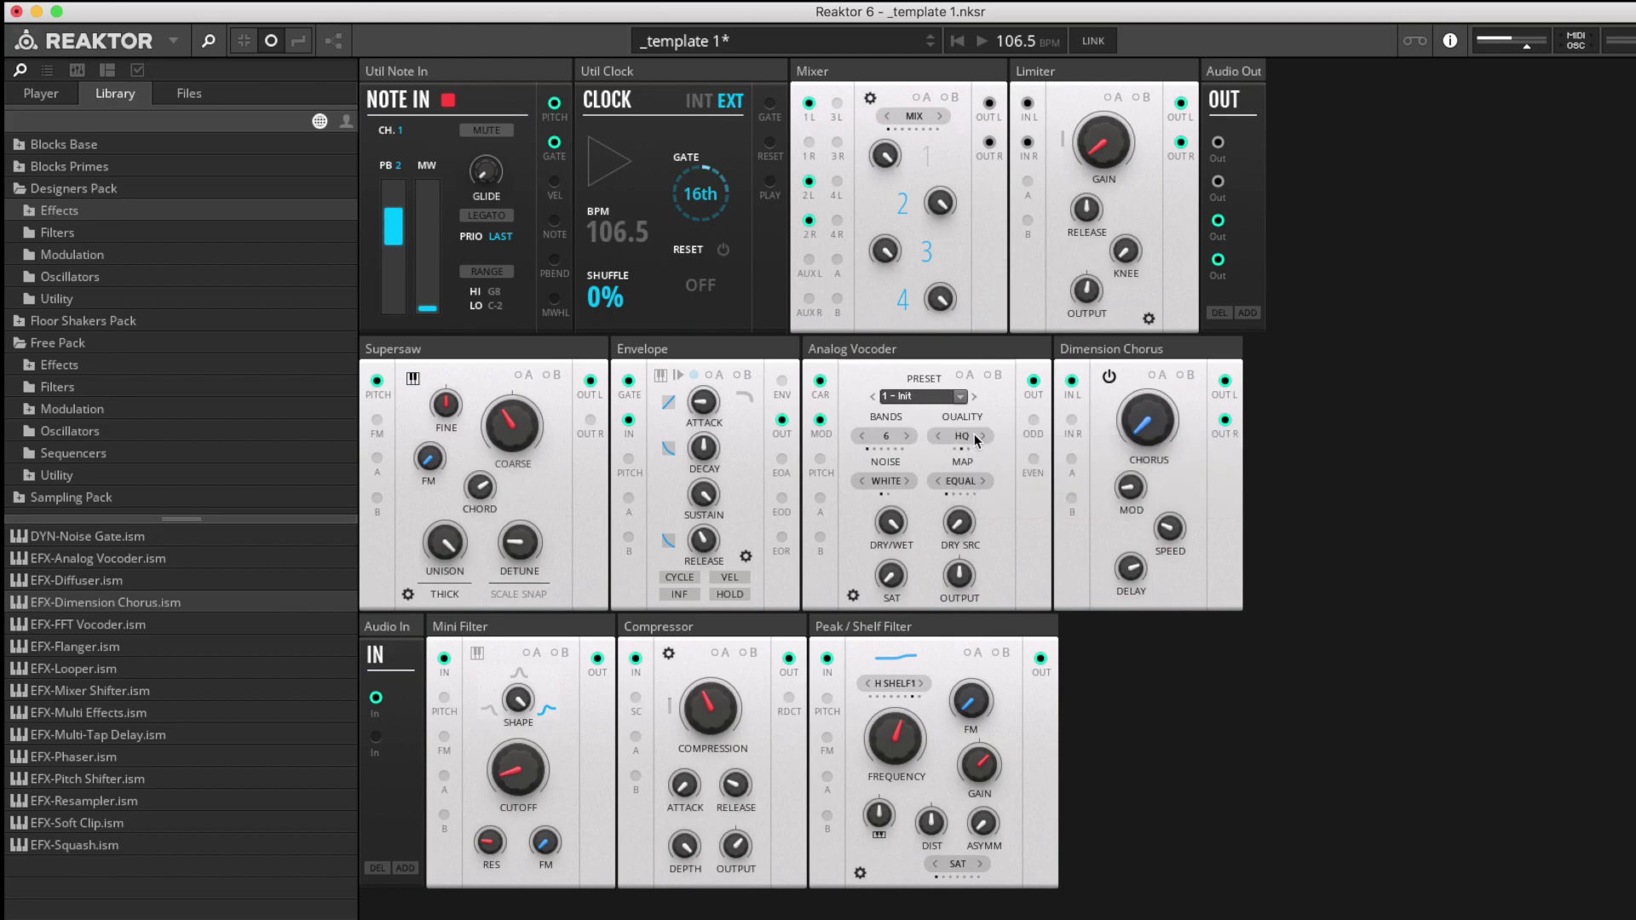
mouse_move(976, 438)
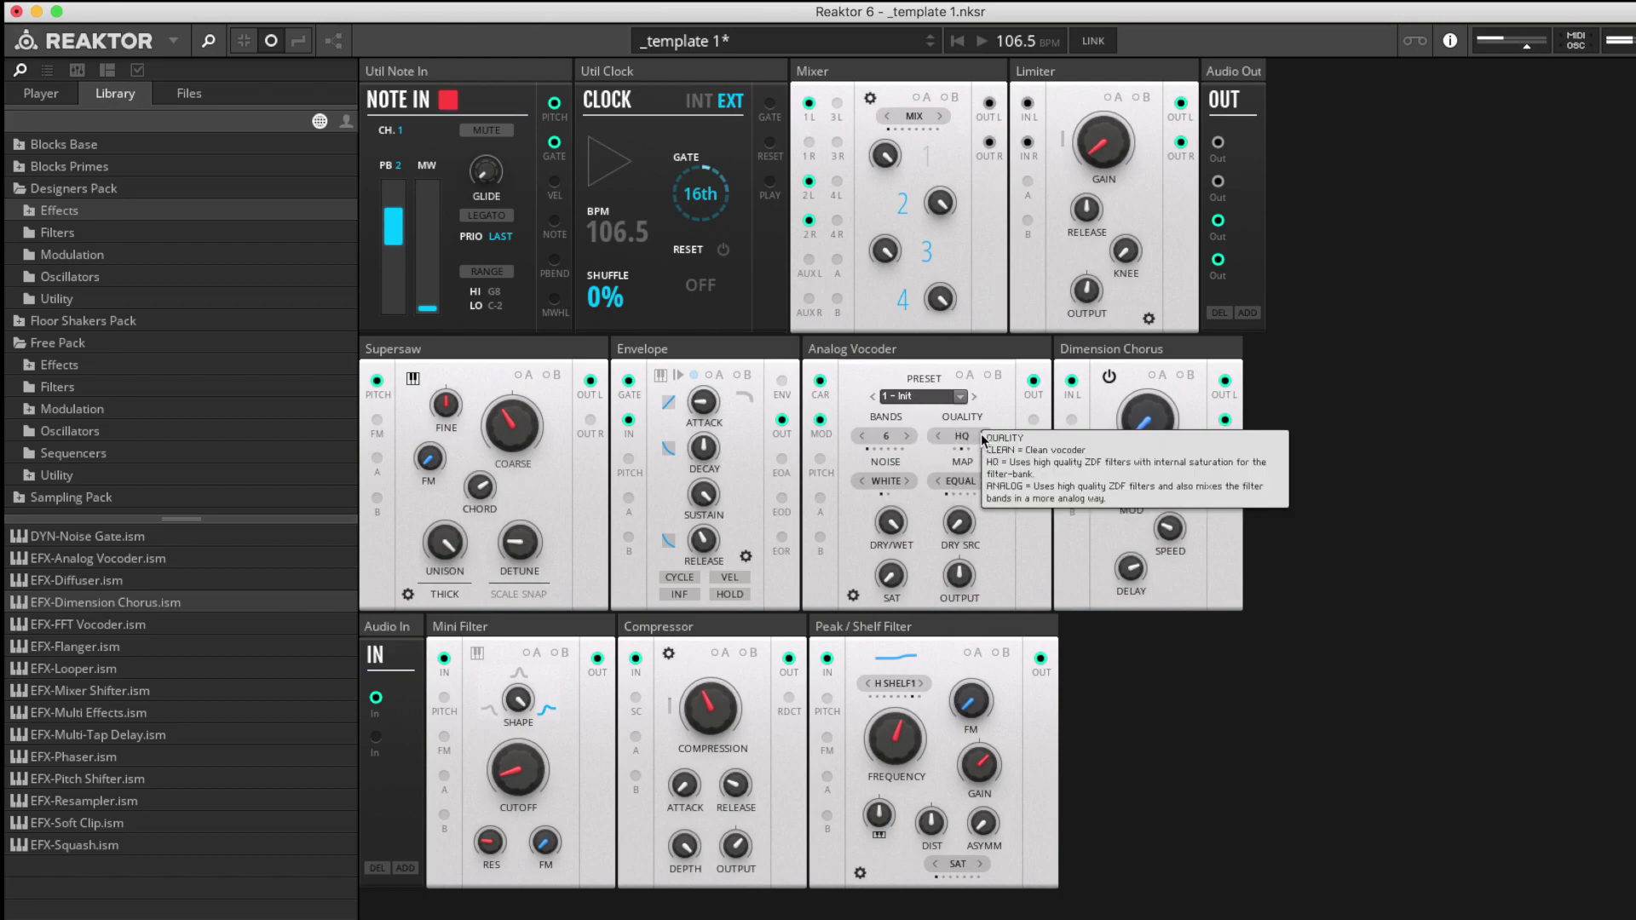
left_click(983, 437)
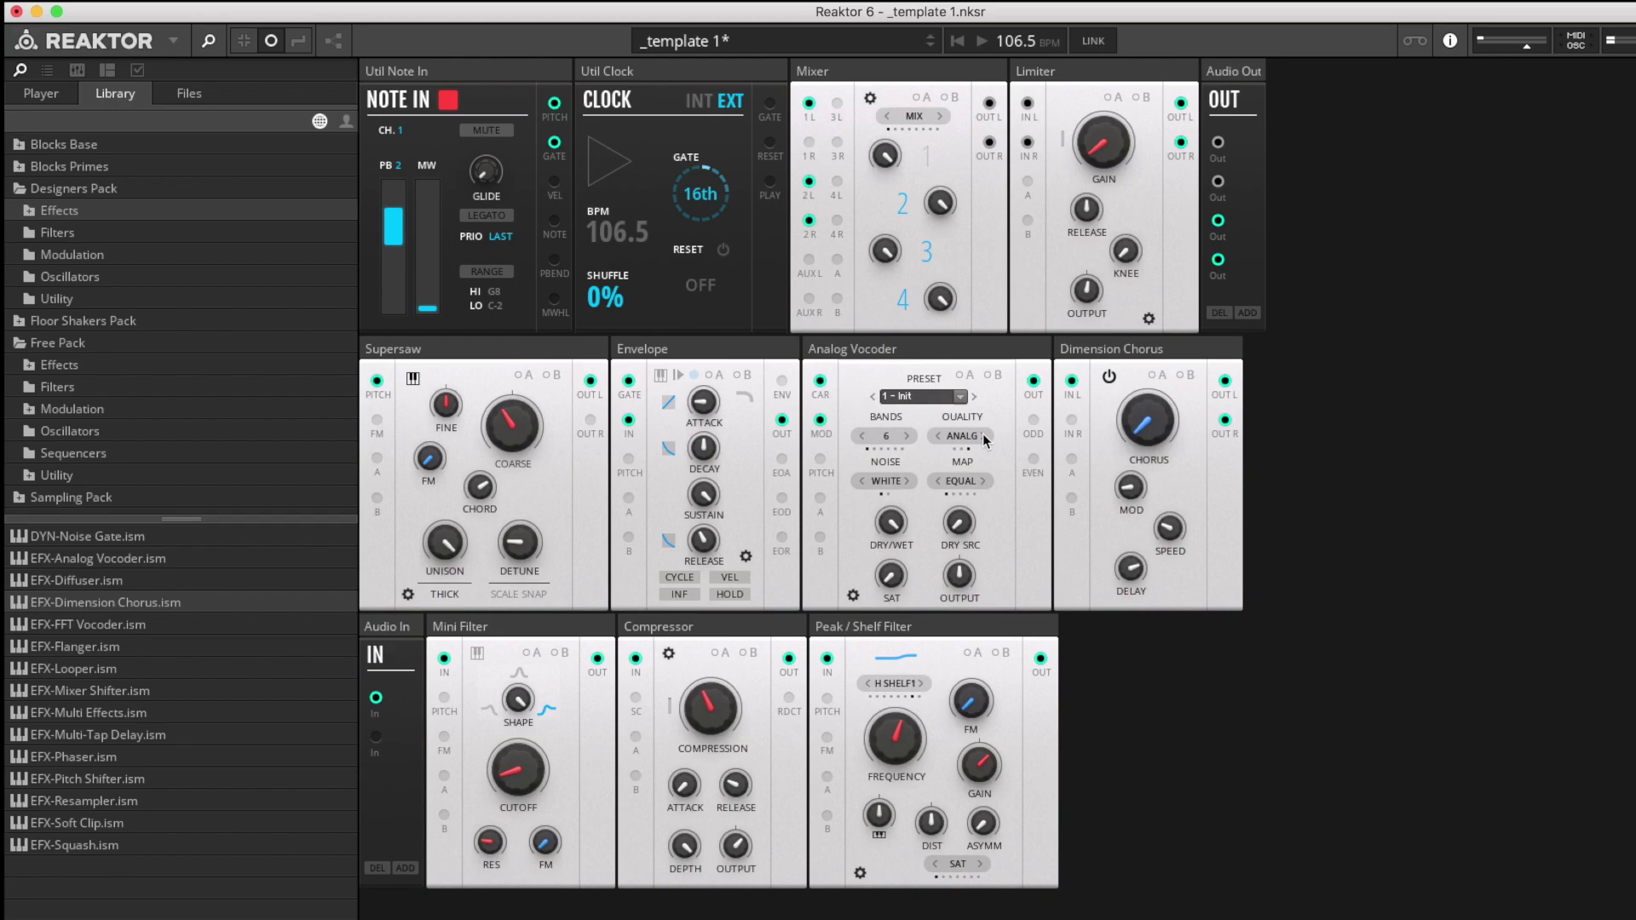
left_click(938, 437)
left_click(935, 436)
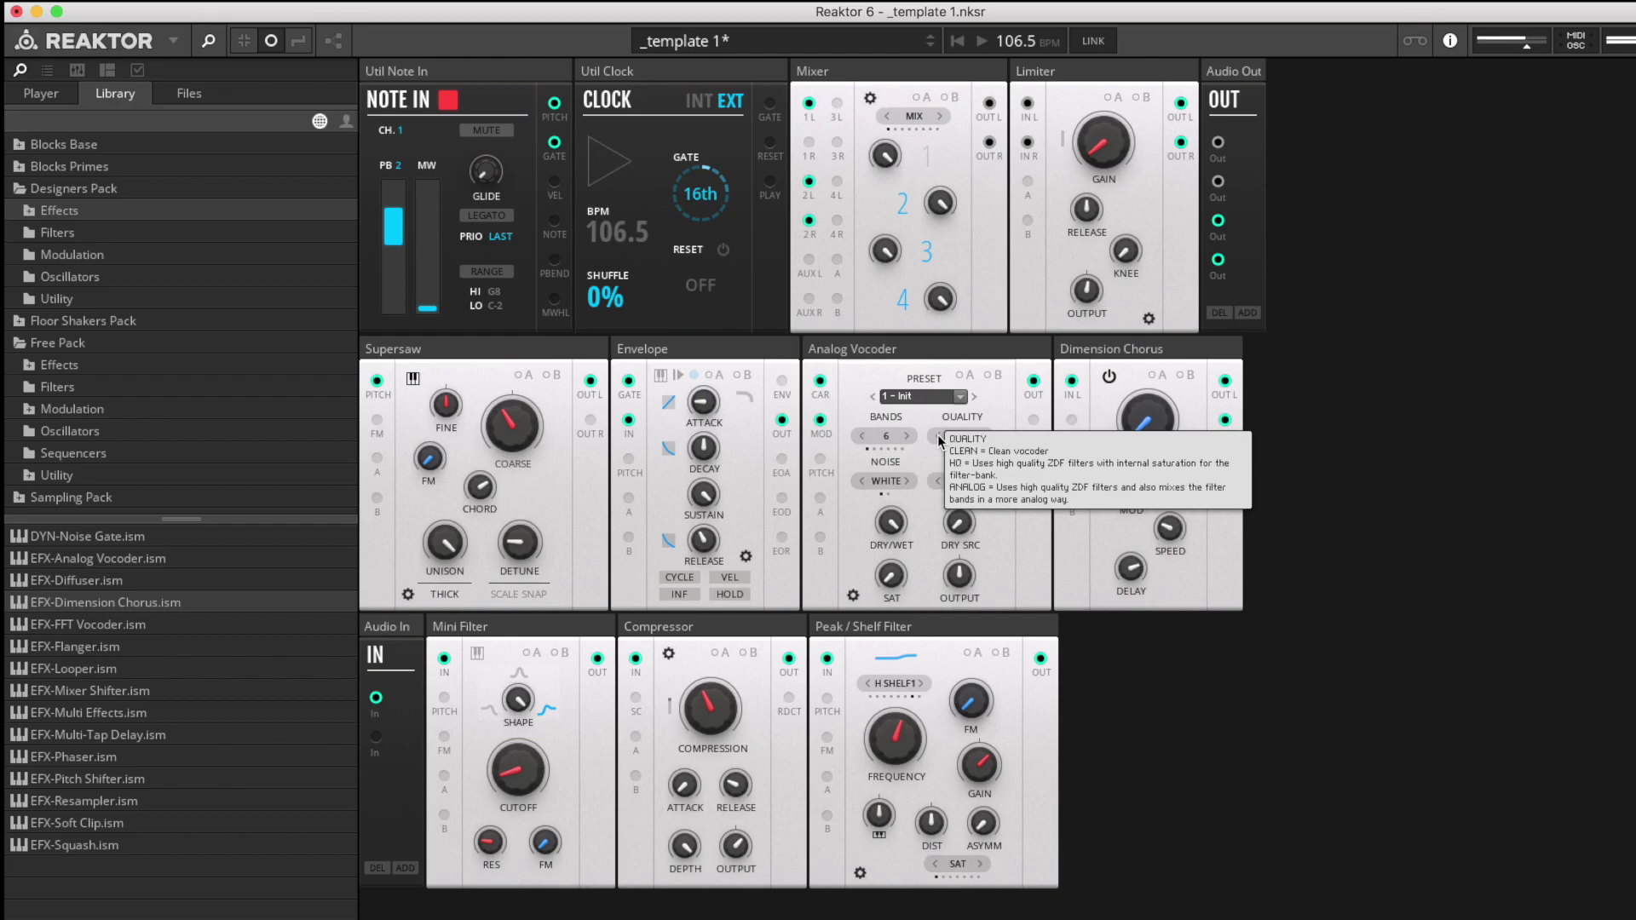
- Raise BANDS to 24 and switch QUALITY through HQ back to Analog
left_click(907, 437)
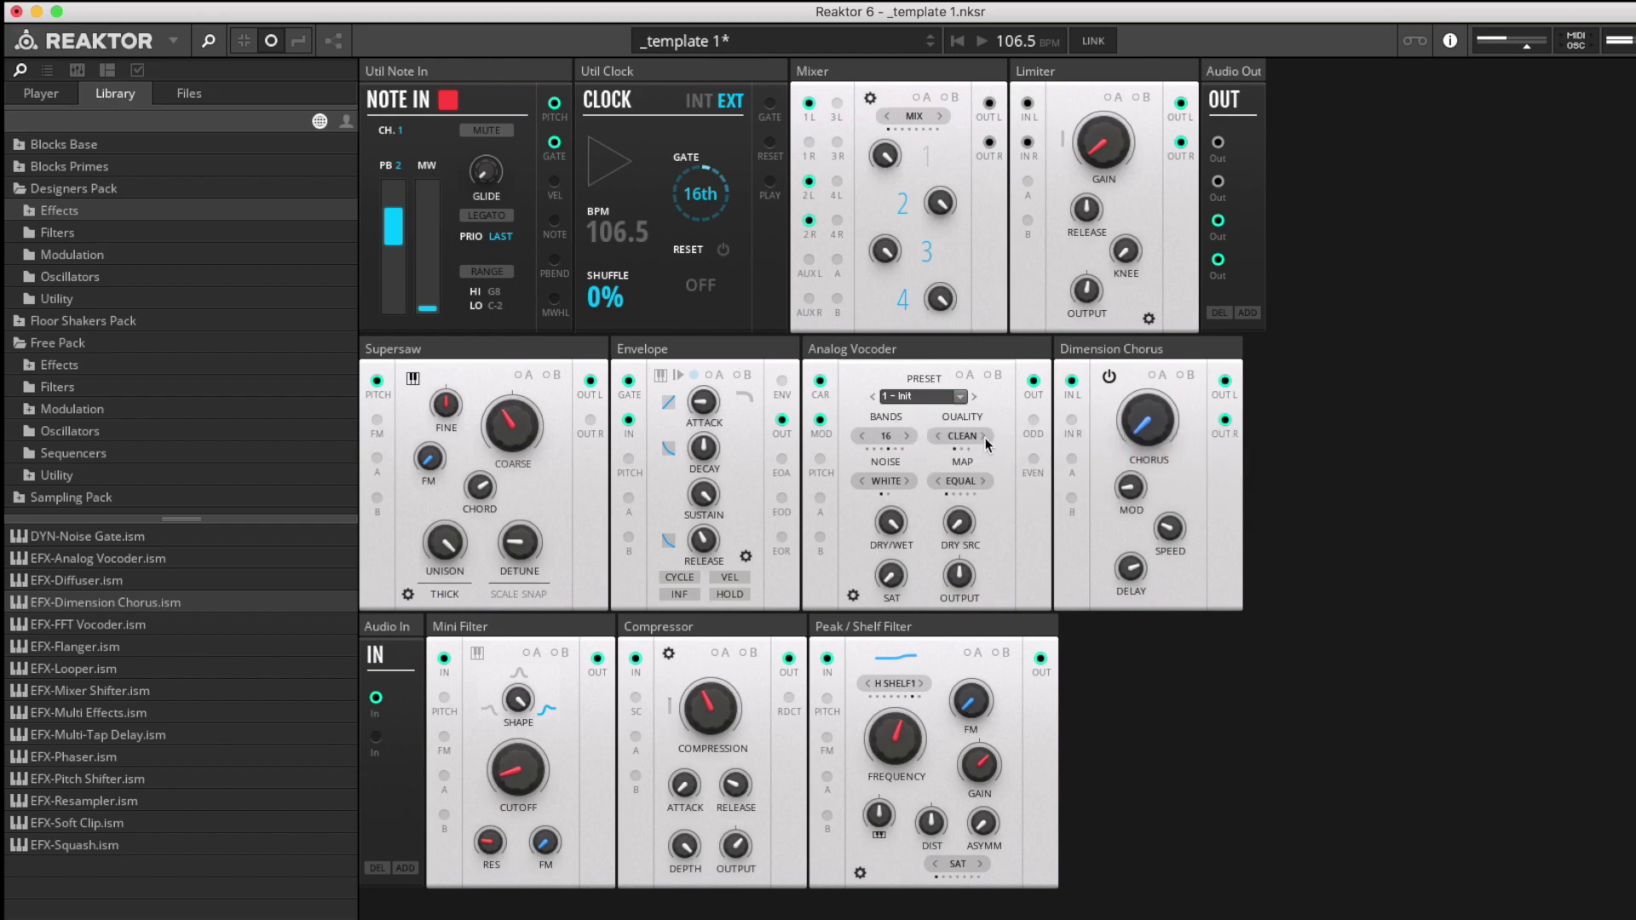
left_click(909, 436)
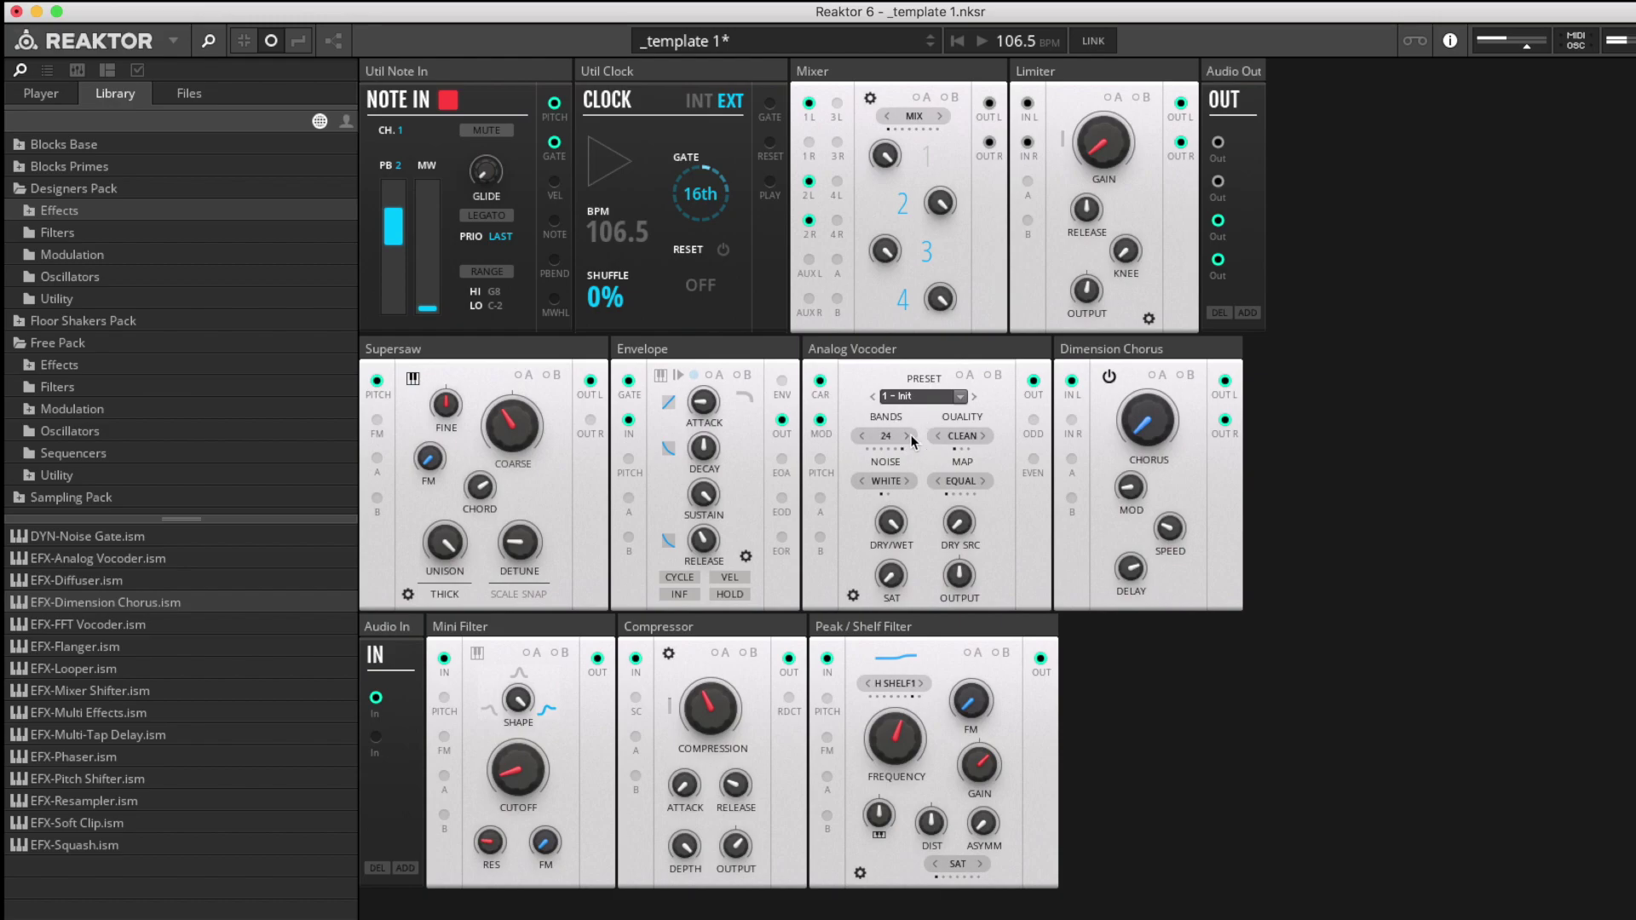
left_click(984, 436)
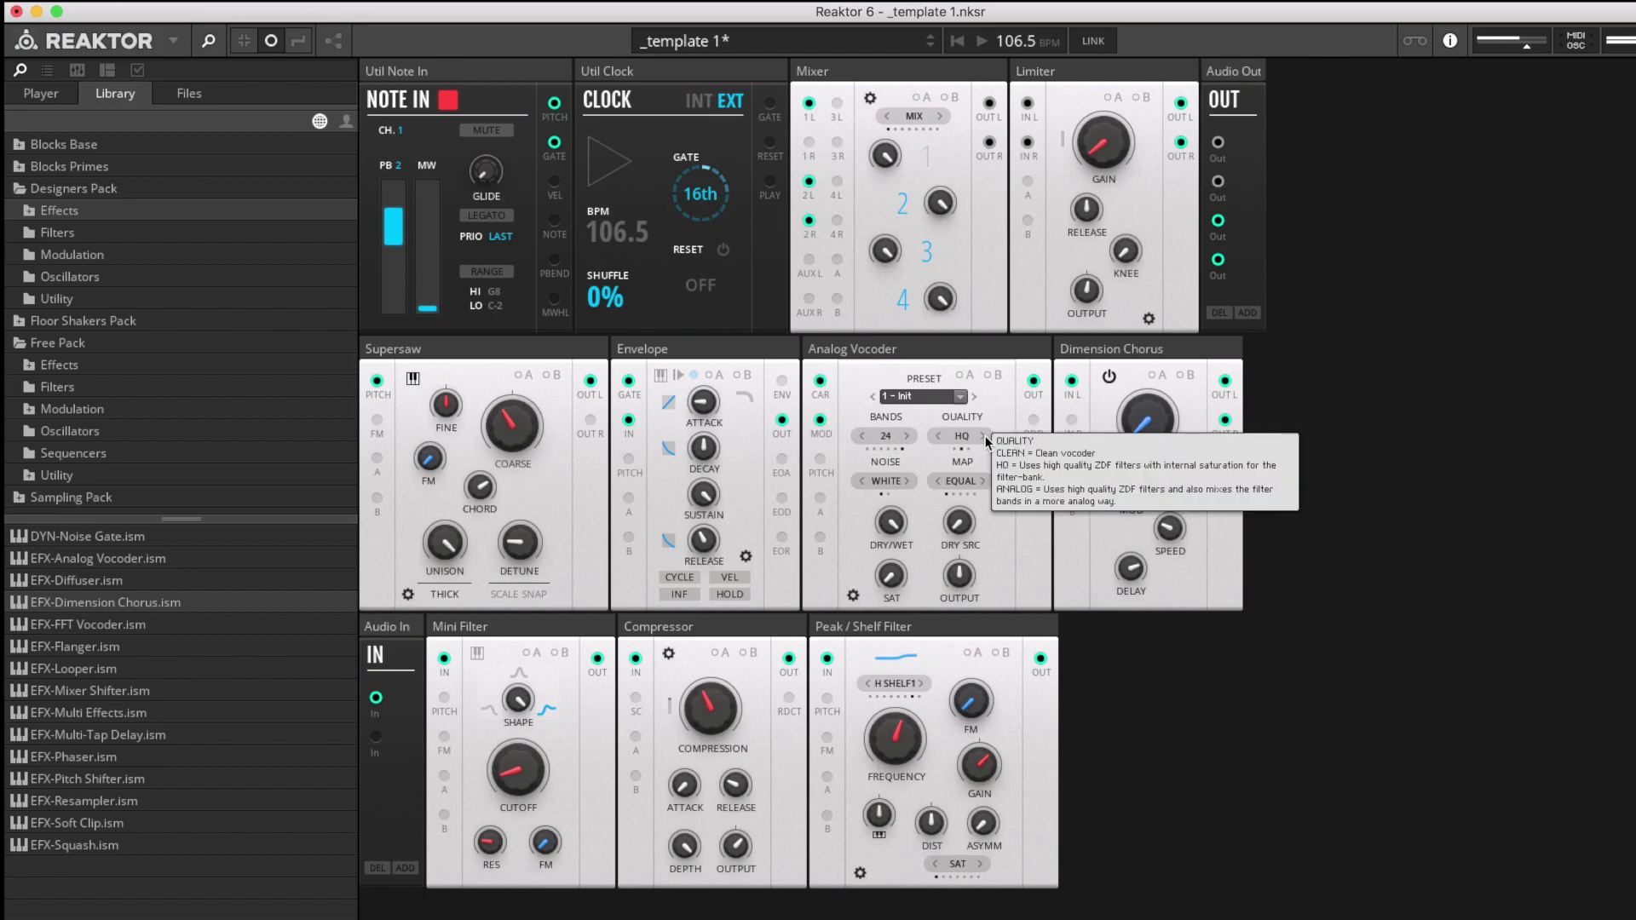
left_click(984, 437)
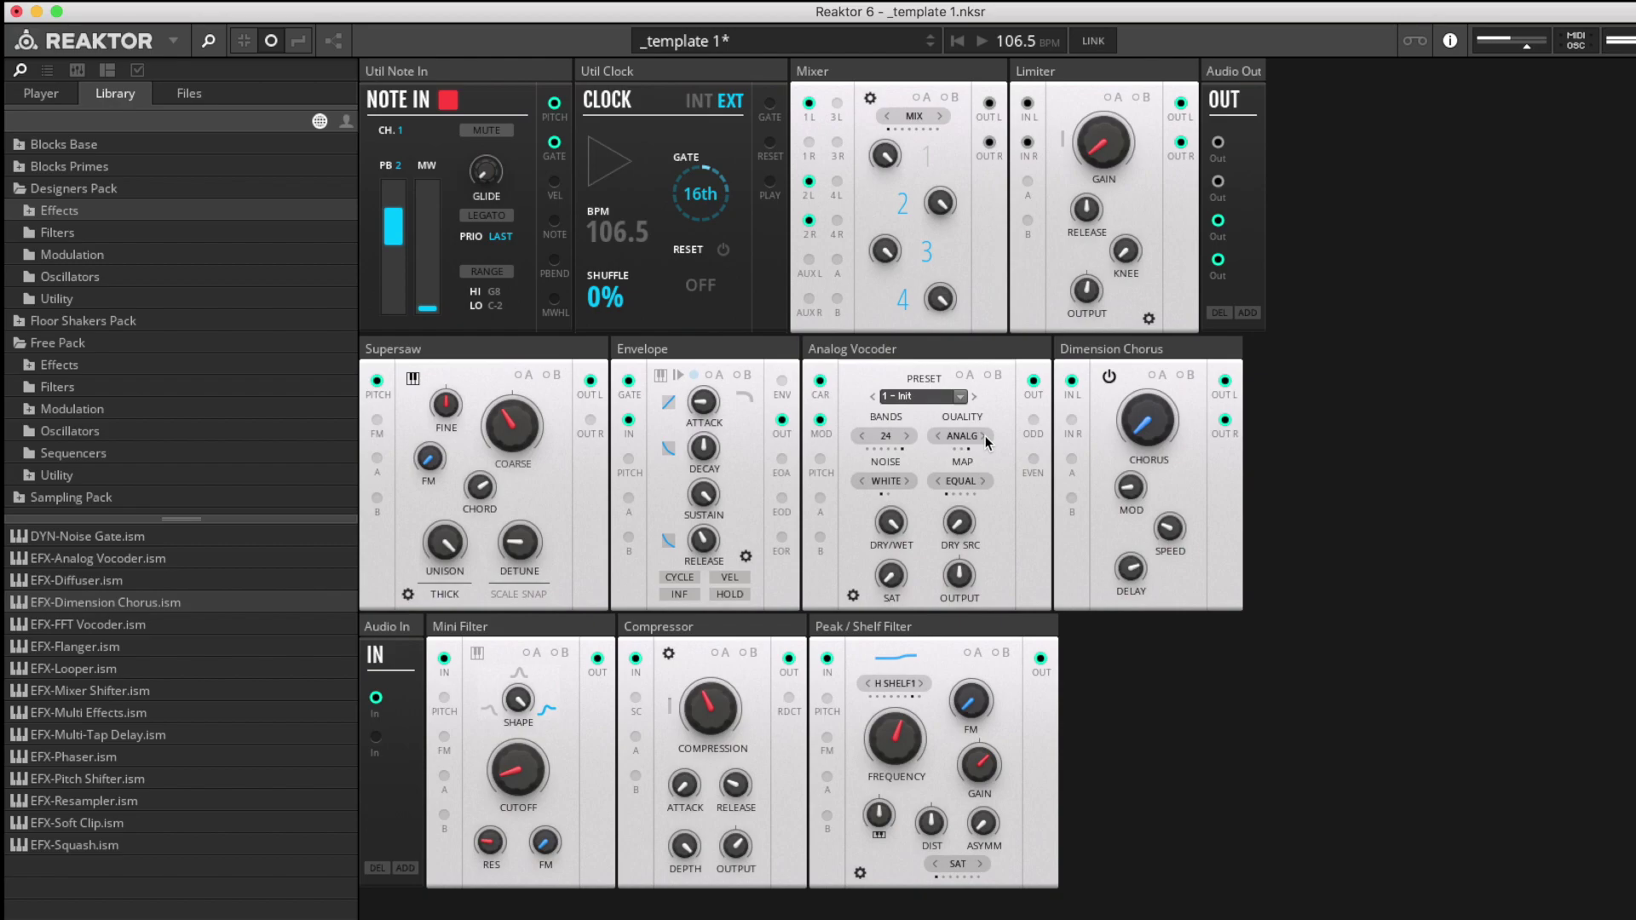
- Cycle QUALITY through HQ and CLEAN and settle on ANALG, keeping 24 bands
left_click(939, 437)
left_click(939, 436)
left_click(985, 436)
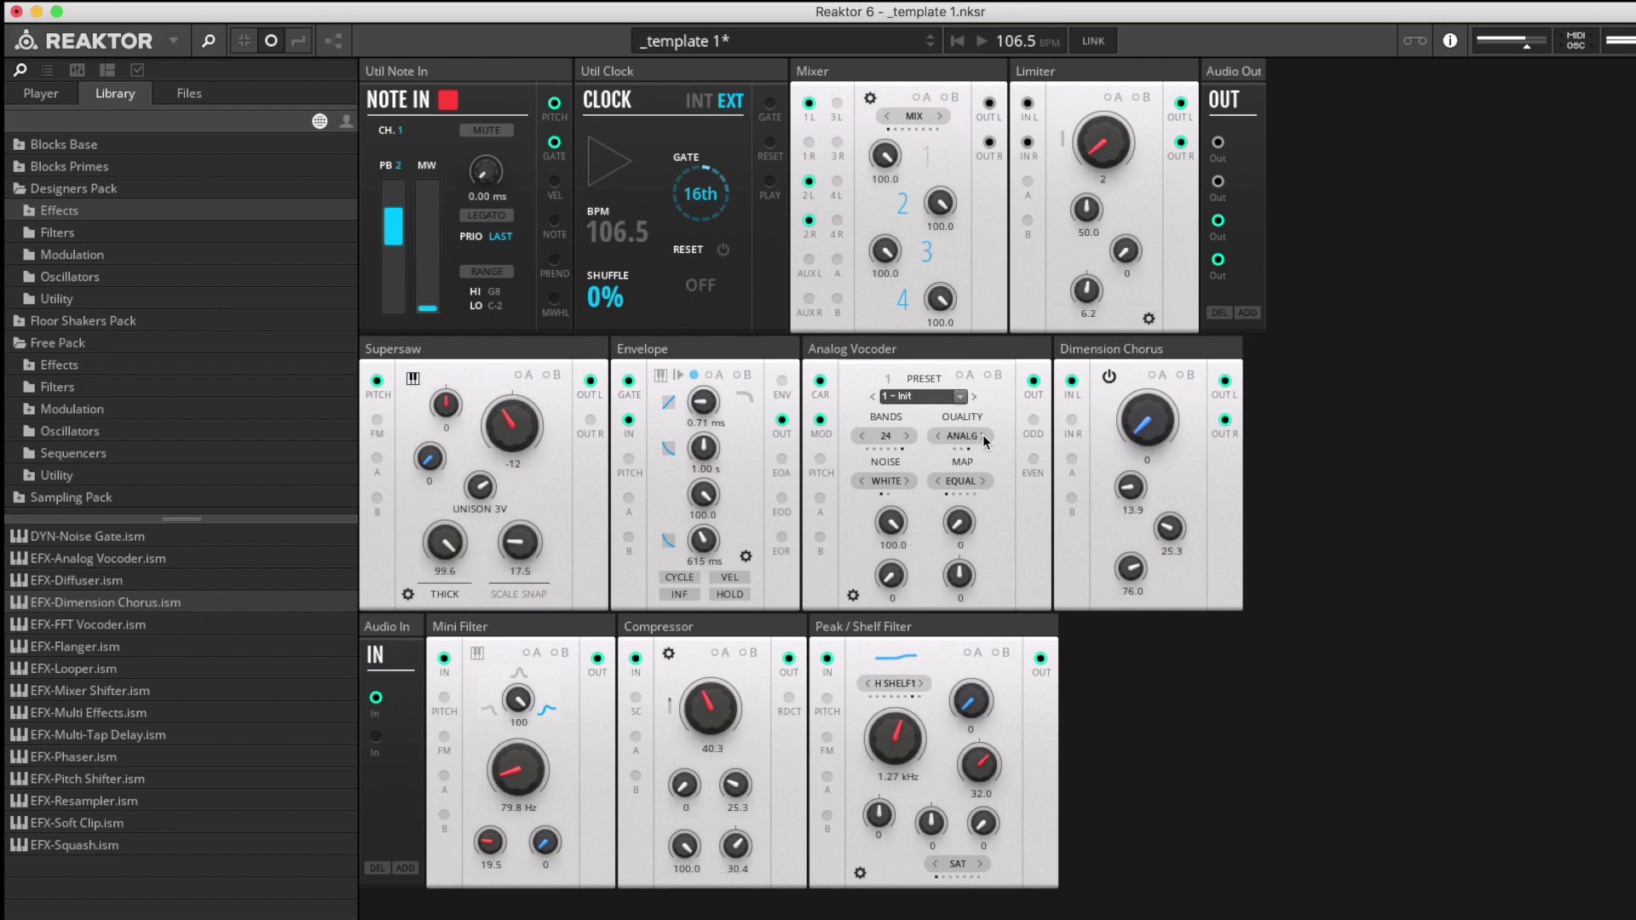
- Step the MAP selector from Equal through FLIP, SHFT 1 and SHFT 2 to FLIP EV
left_click(983, 482)
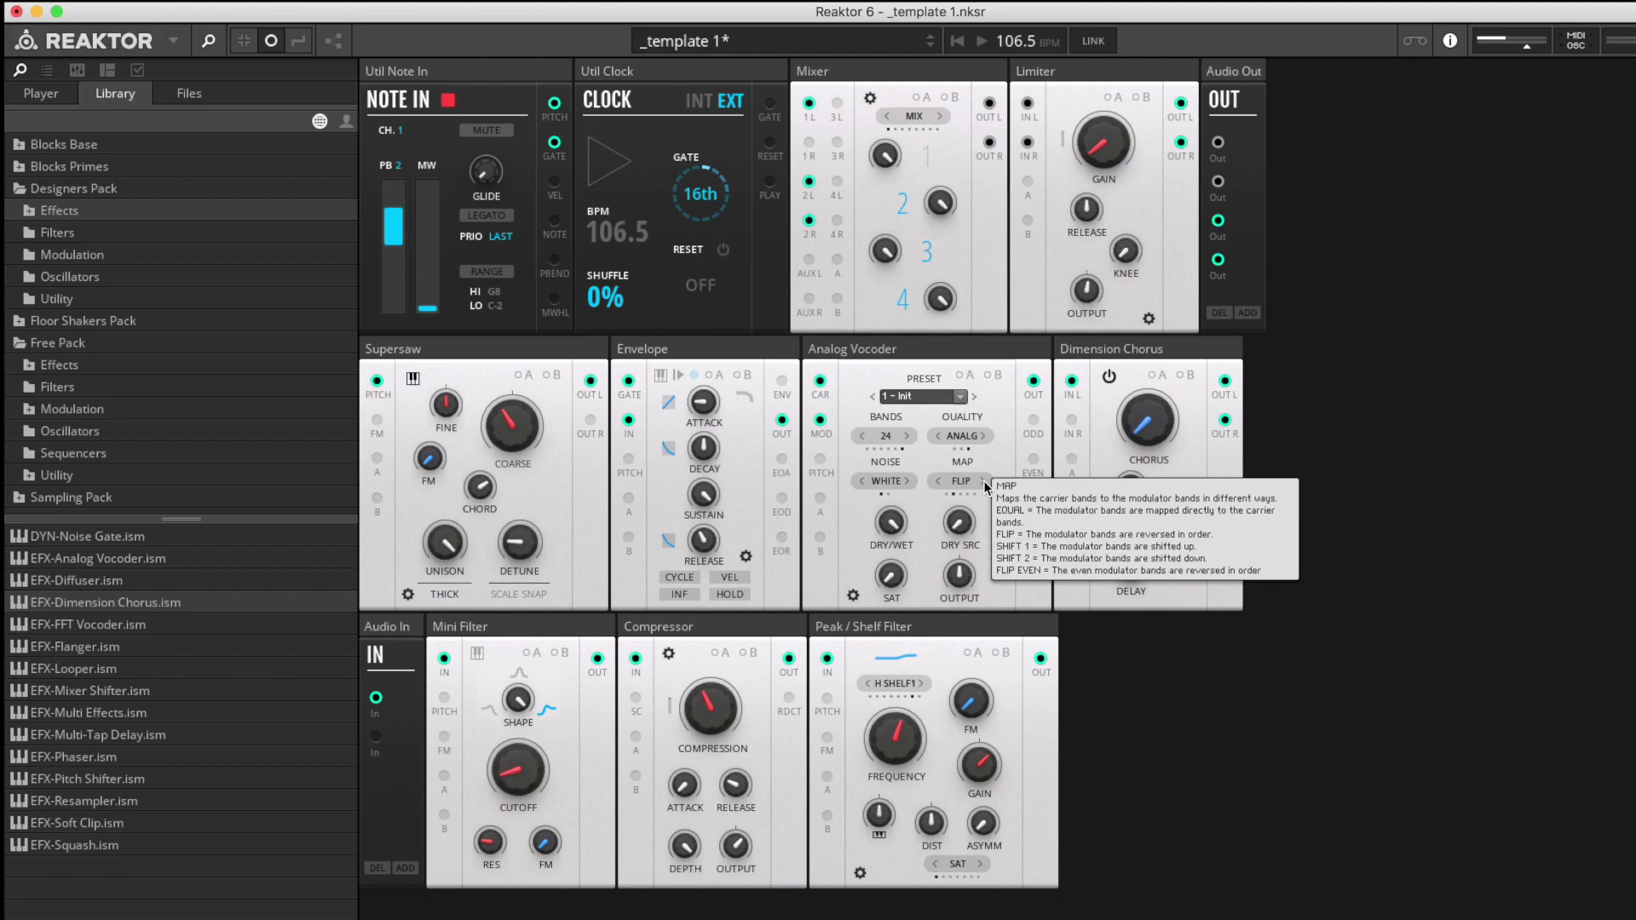
left_click(983, 480)
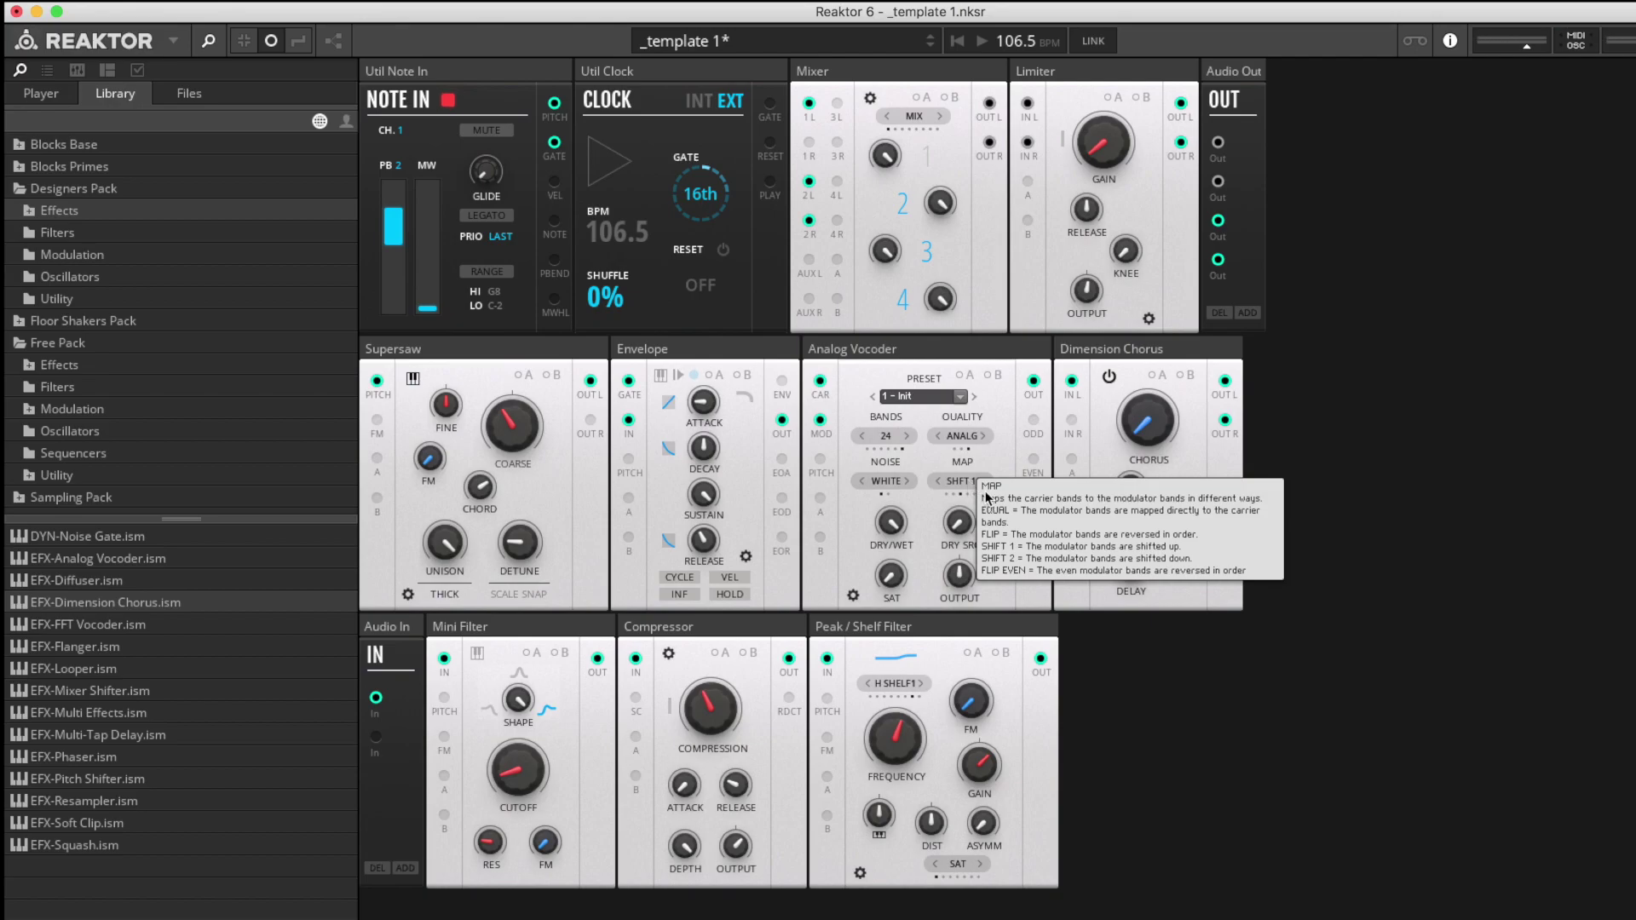
left_click(985, 484)
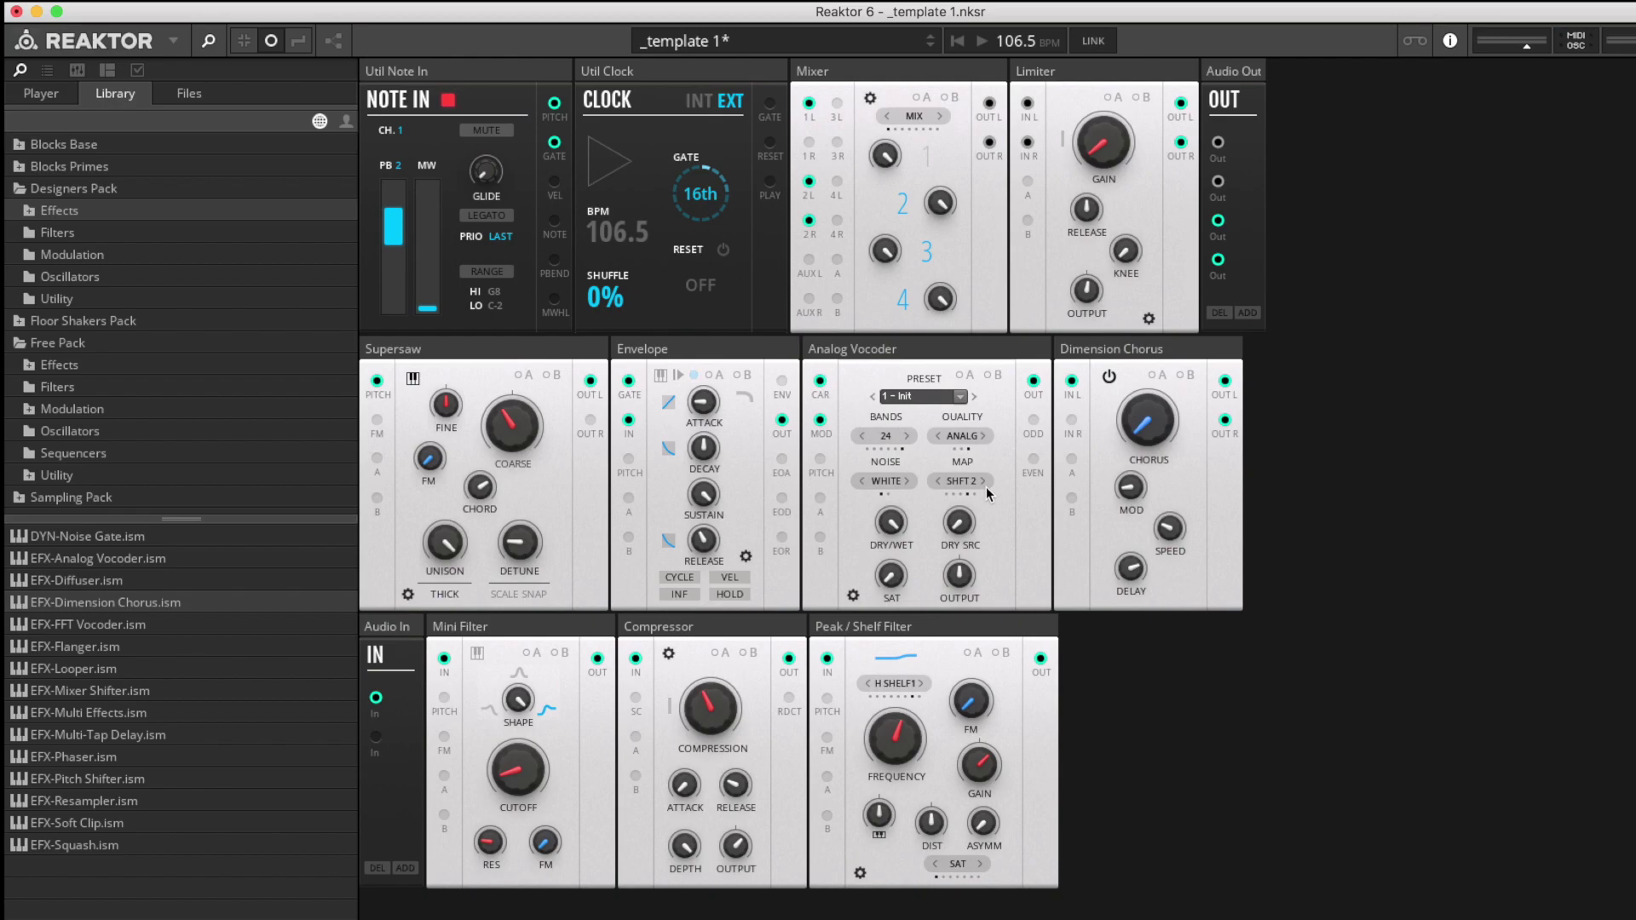
left_click(984, 484)
mouse_move(972, 489)
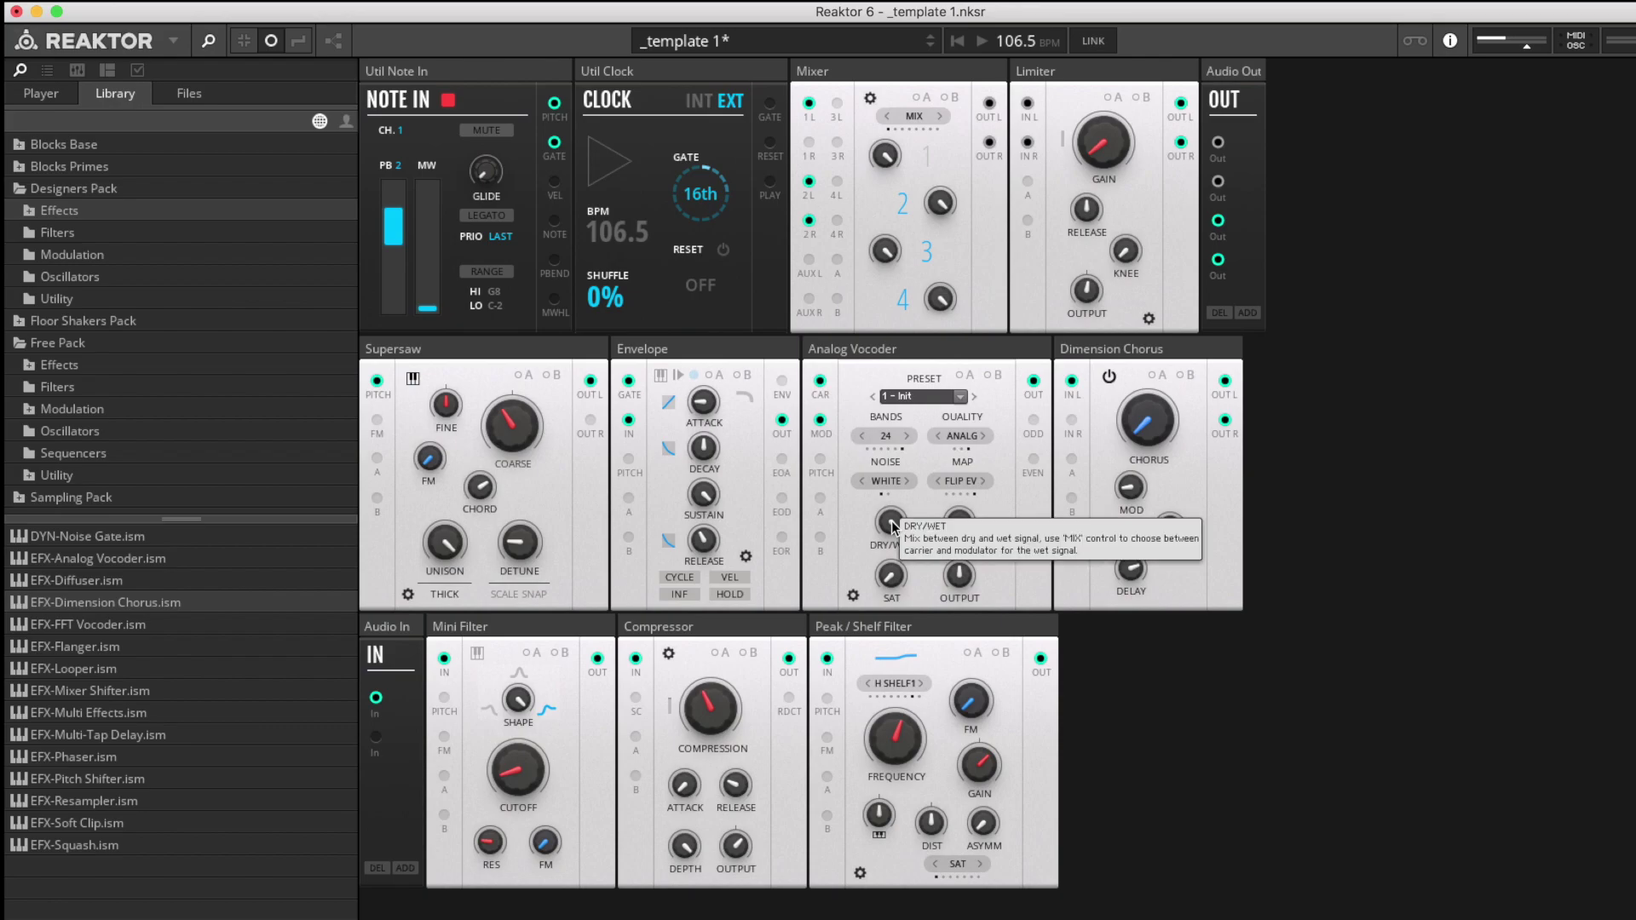
- Set the vocoder's DRY/WET to 92.5 and bump SAT up to about 31.6
left_click_drag(891, 522, 891, 618)
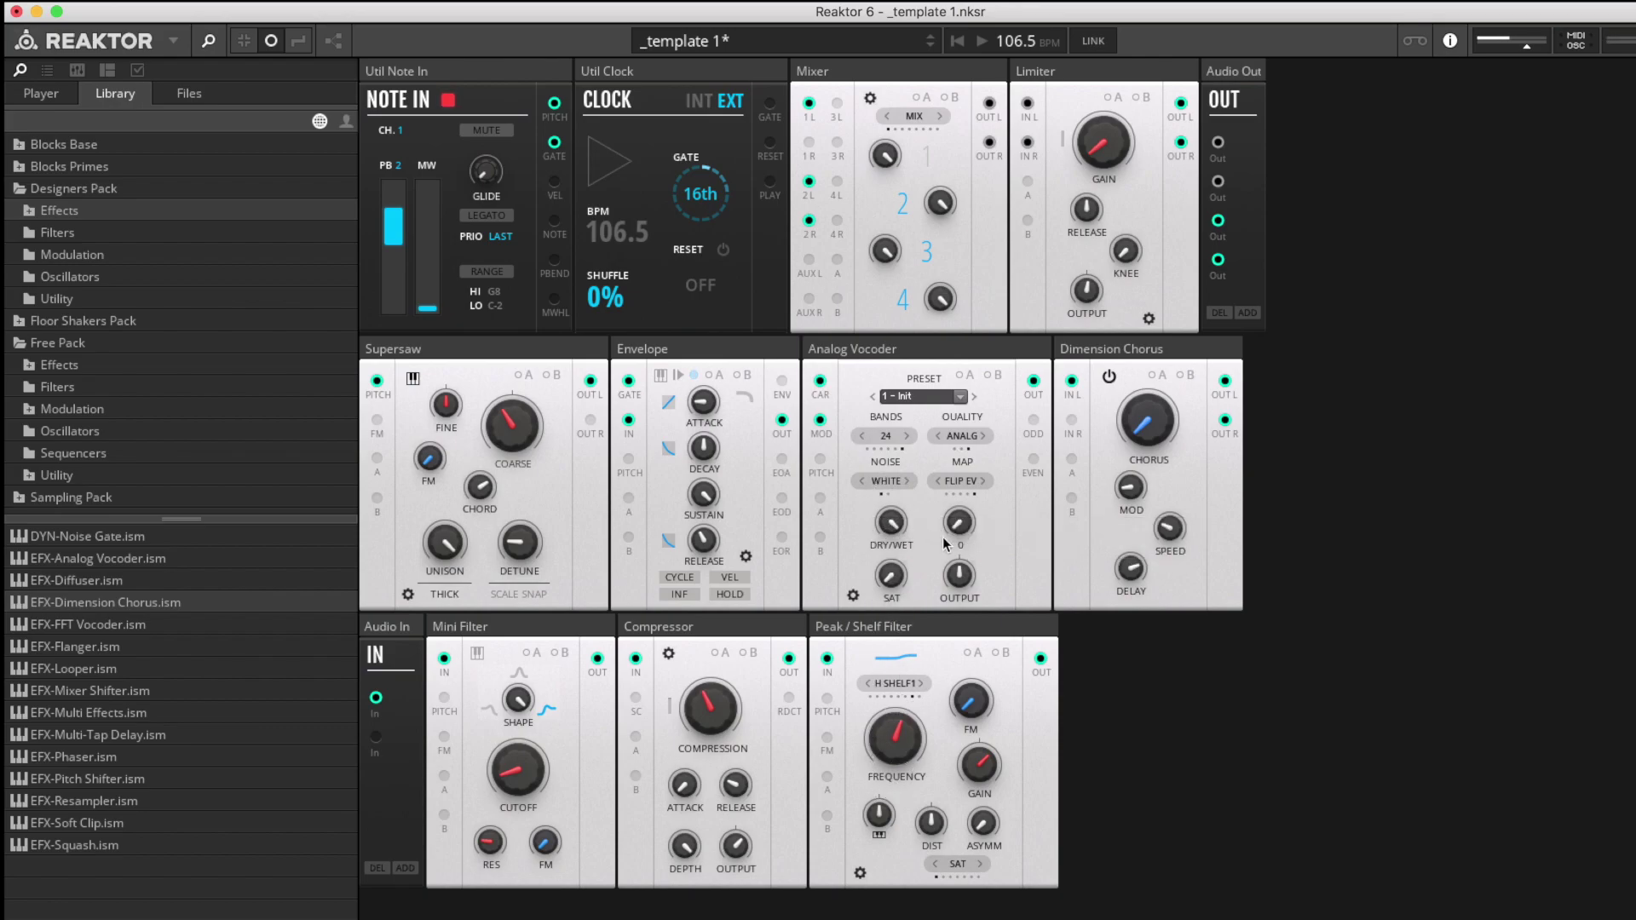
mouse_move(967, 522)
mouse_move(888, 582)
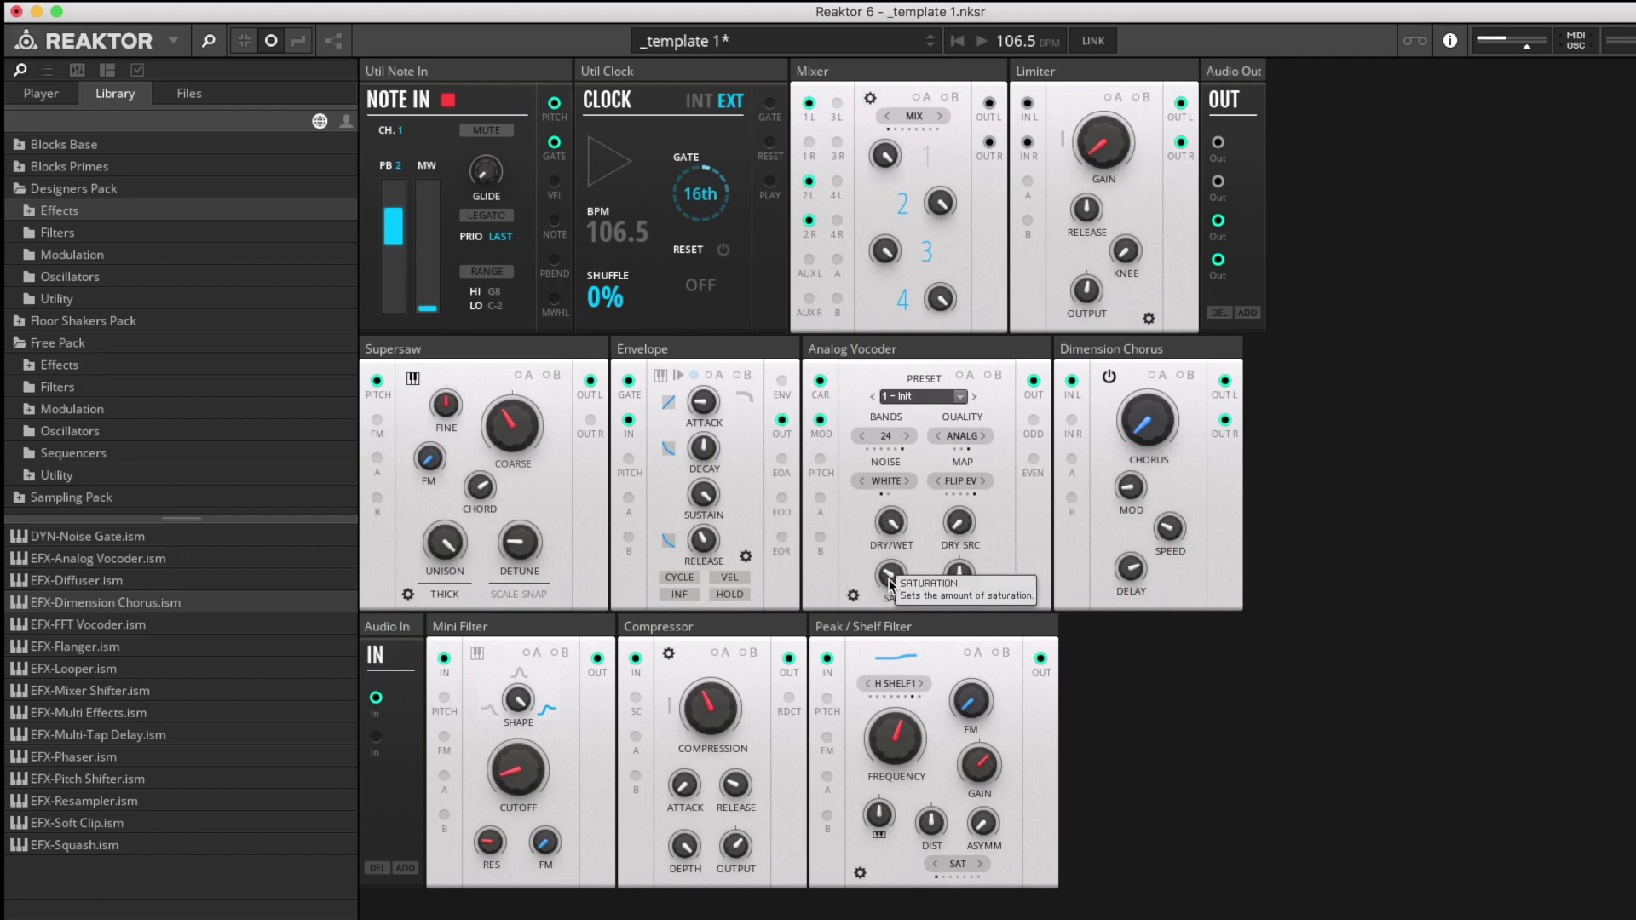
left_click_drag(888, 583, 893, 582)
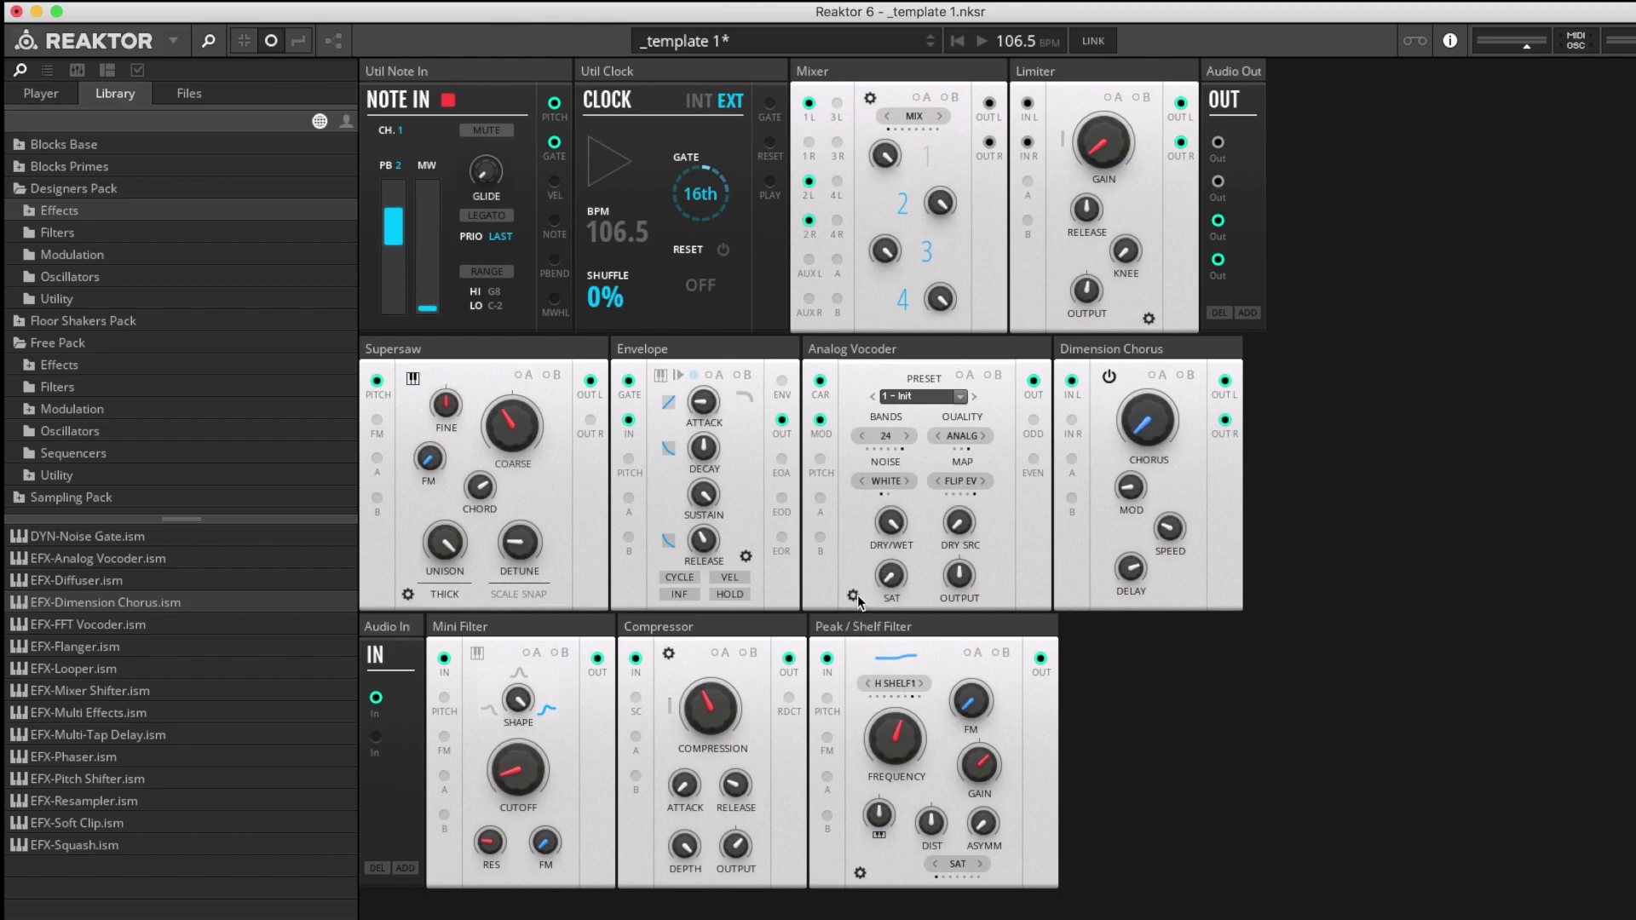
- Keep the vocoder's 1 - Init preset, switch its band MAP back to Equal, and return to the tilt/shift page
left_click(960, 397)
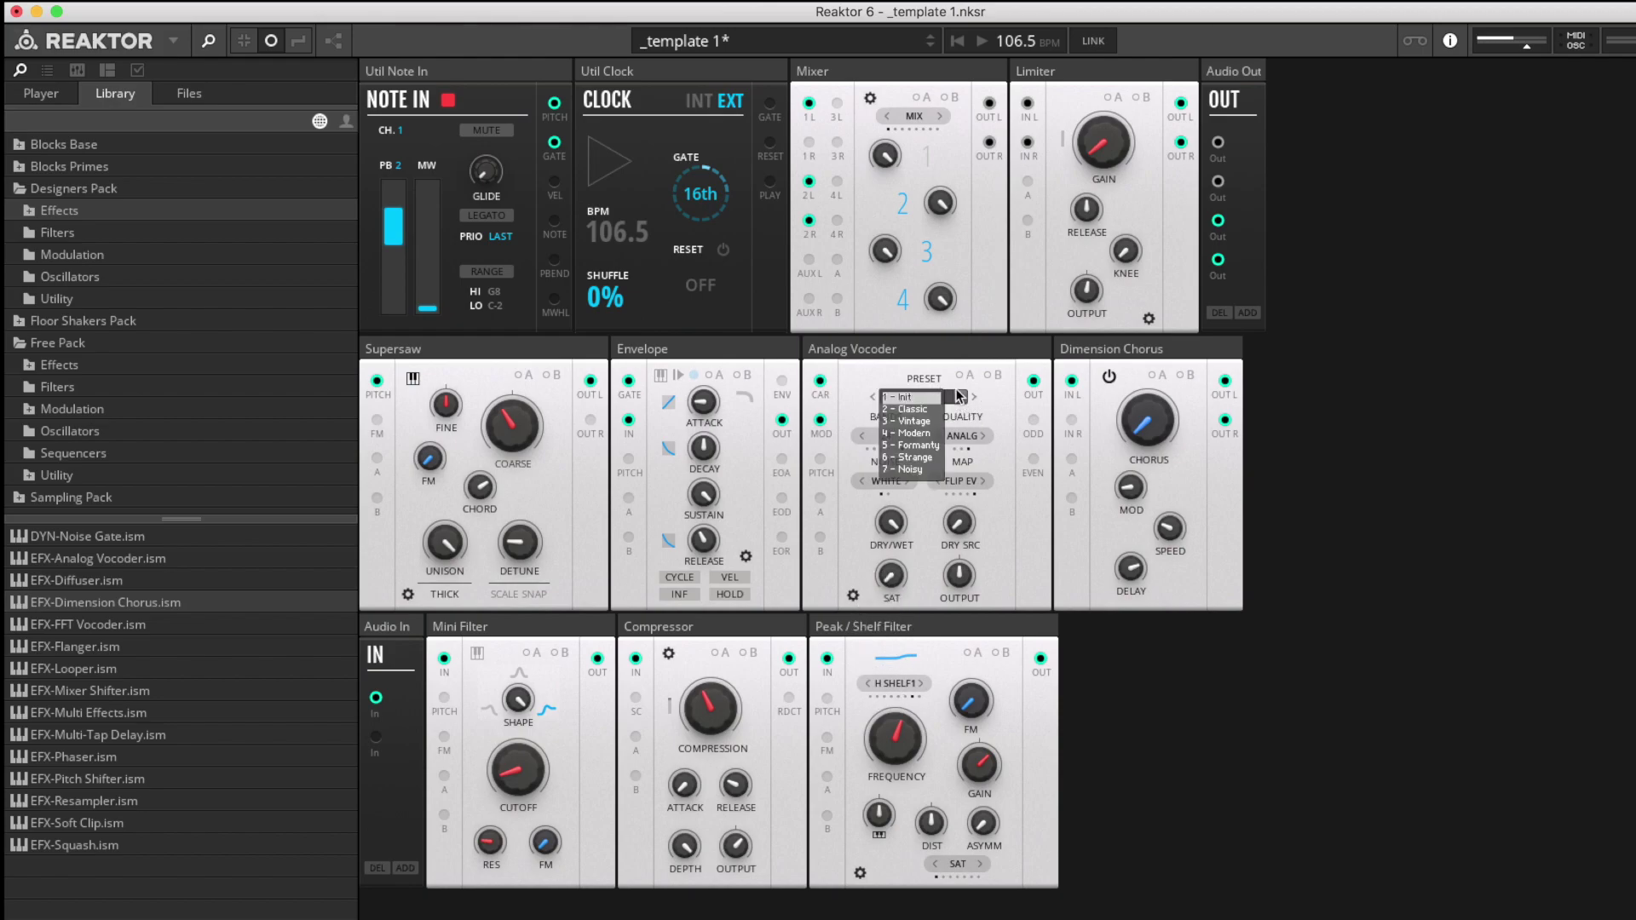
left_click(934, 352)
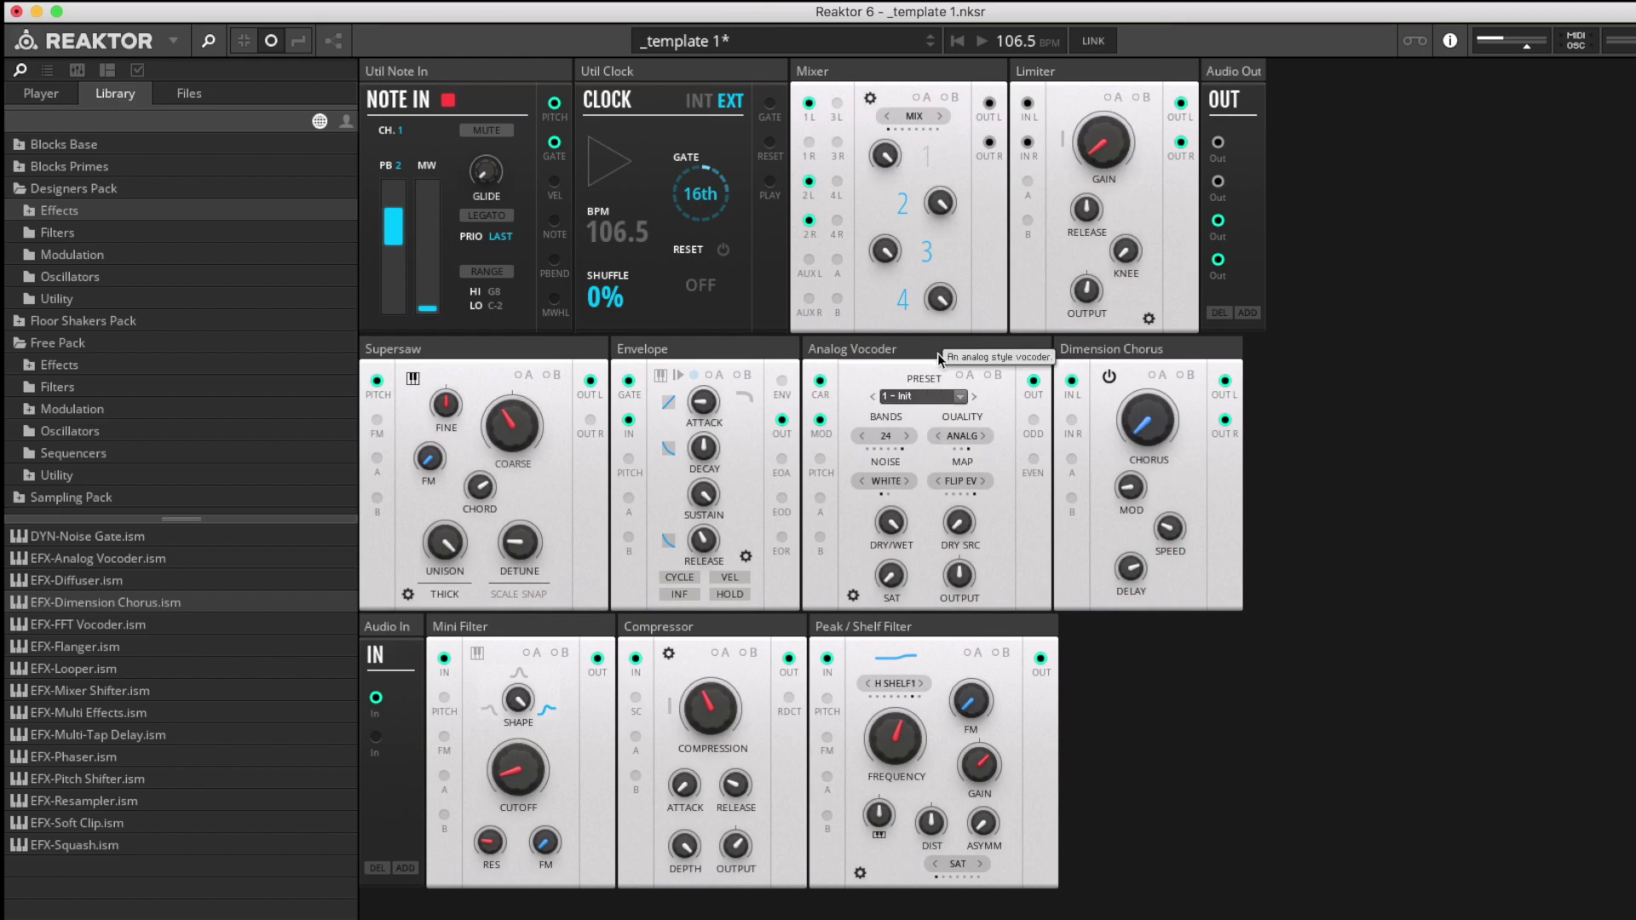
left_click(854, 596)
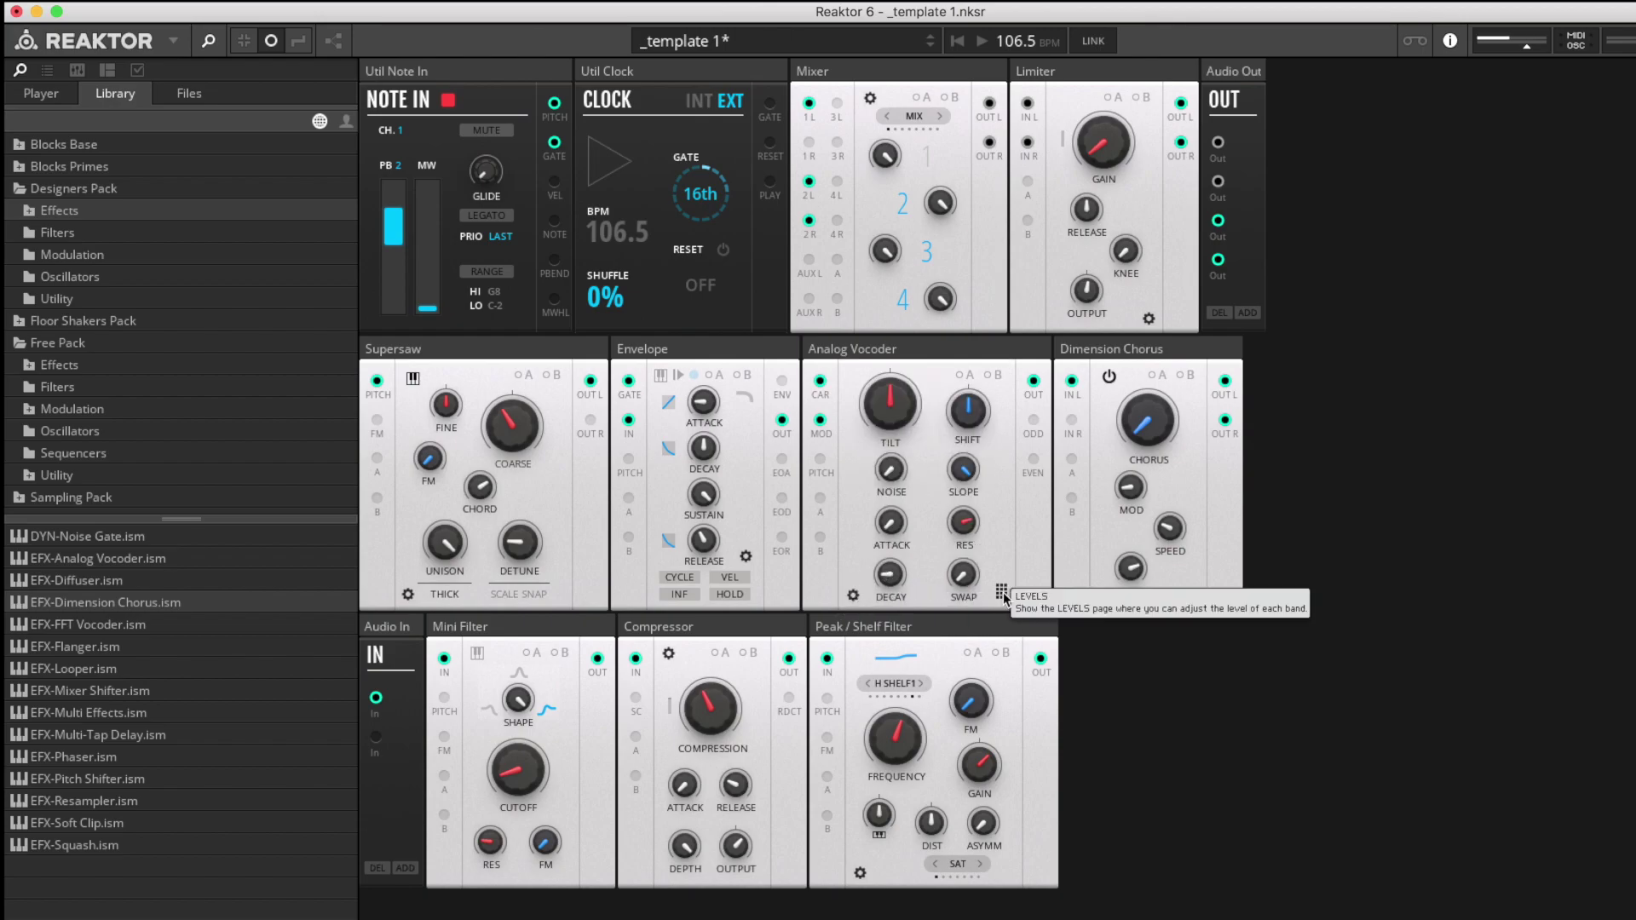
left_click(853, 596)
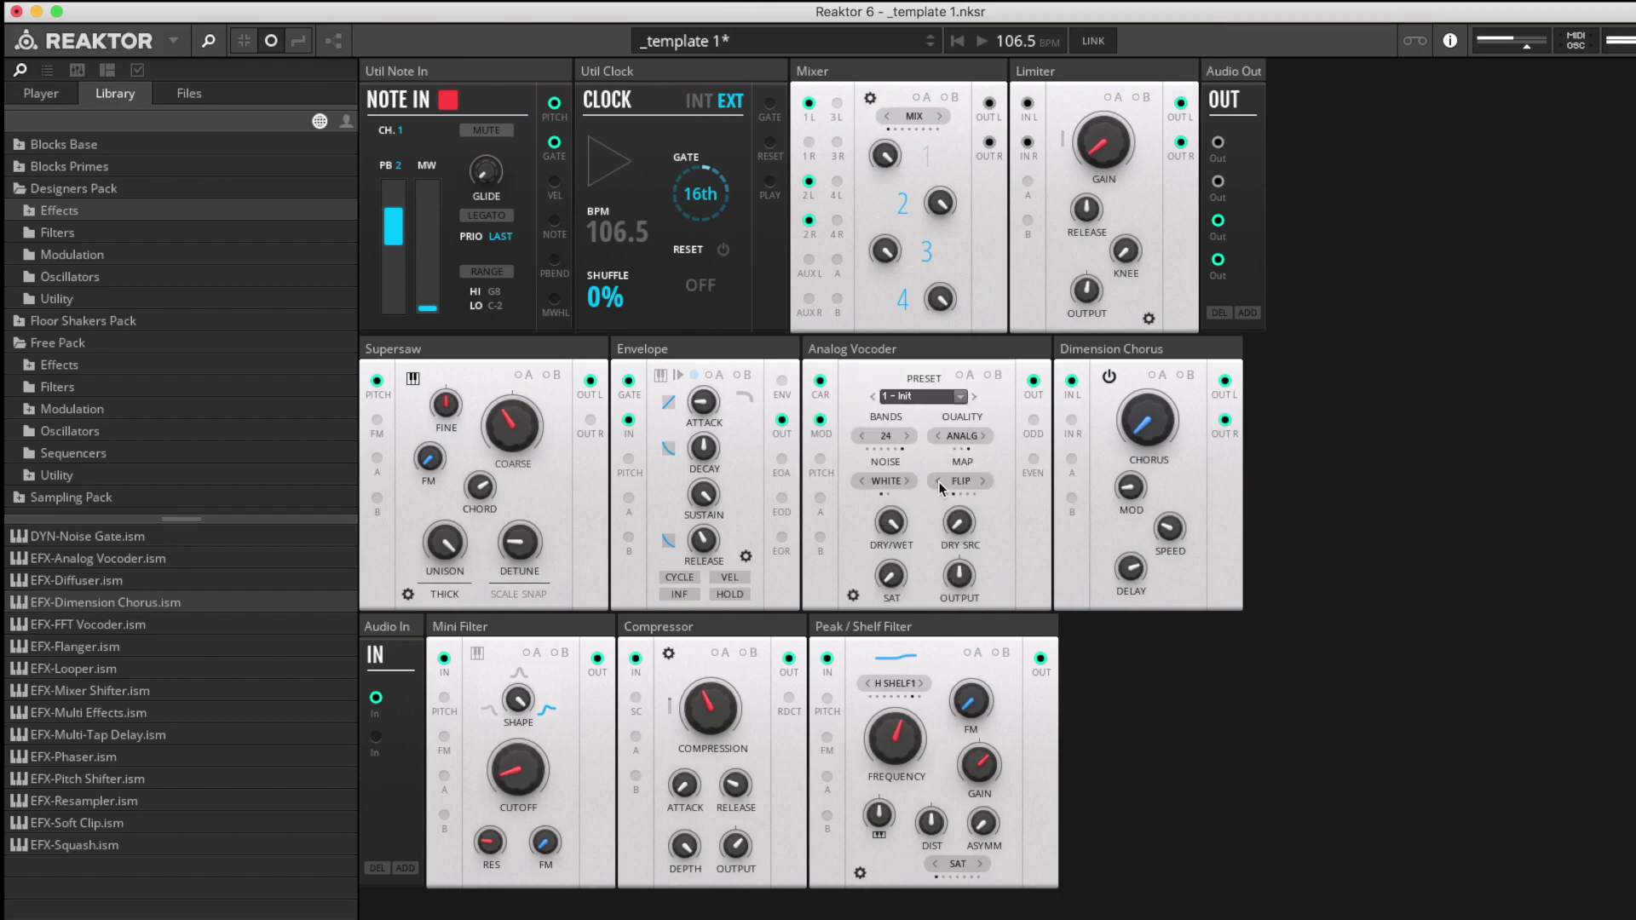
left_click(938, 482)
left_click(855, 597)
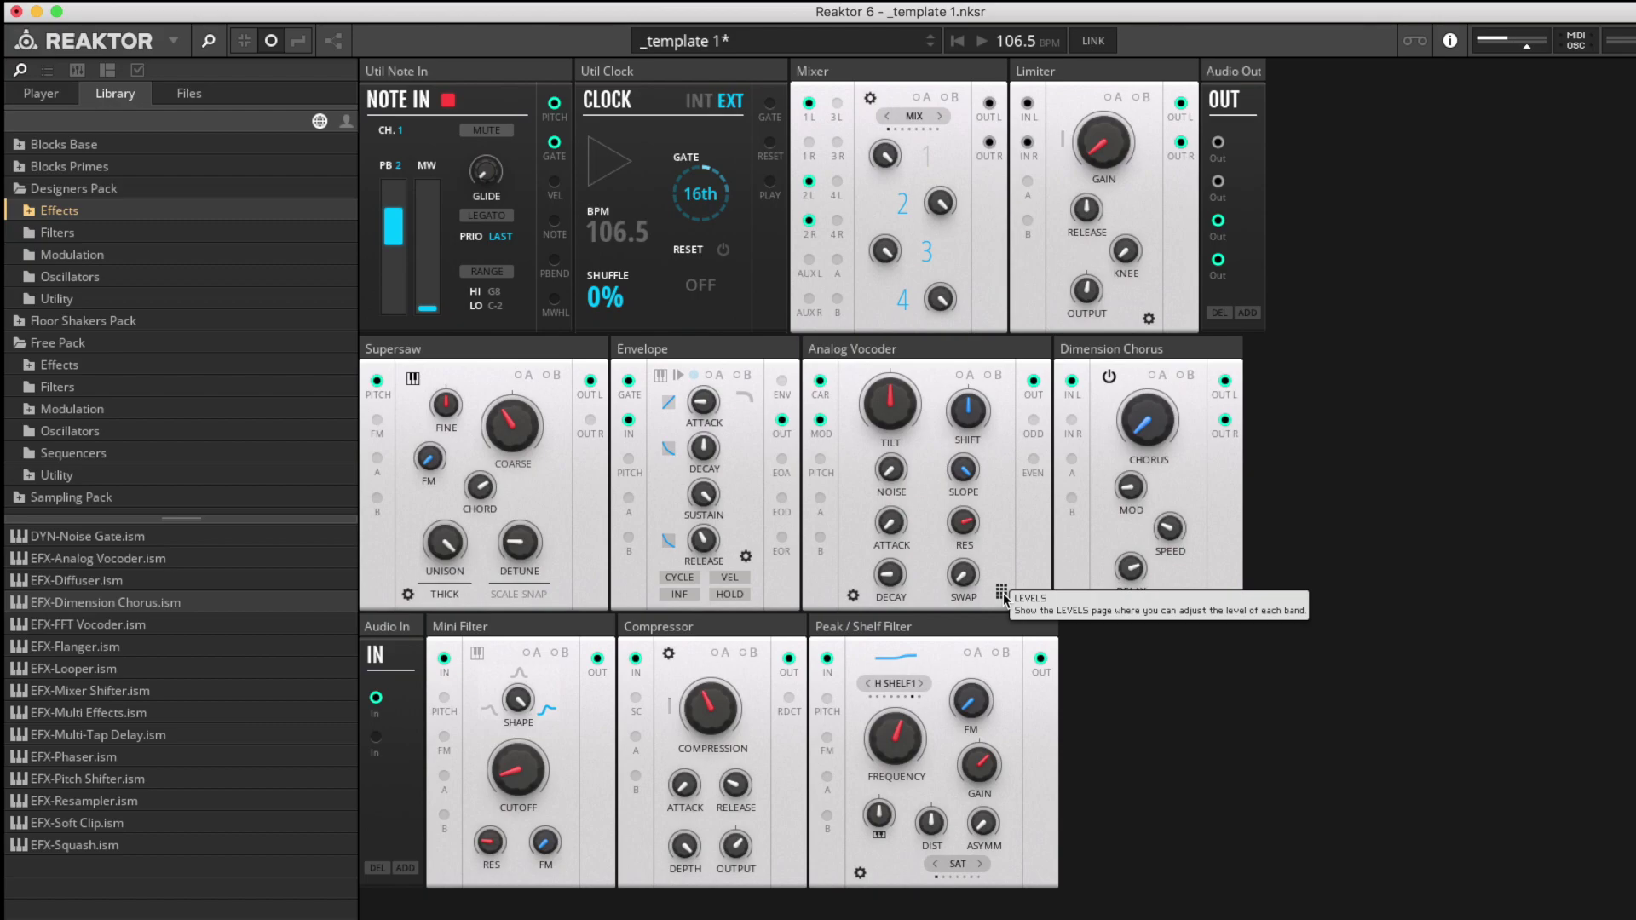
- Raise the third column of band-level faders, zero the top left- and right-column bands, and connect the chorus IN L
left_click(1004, 594)
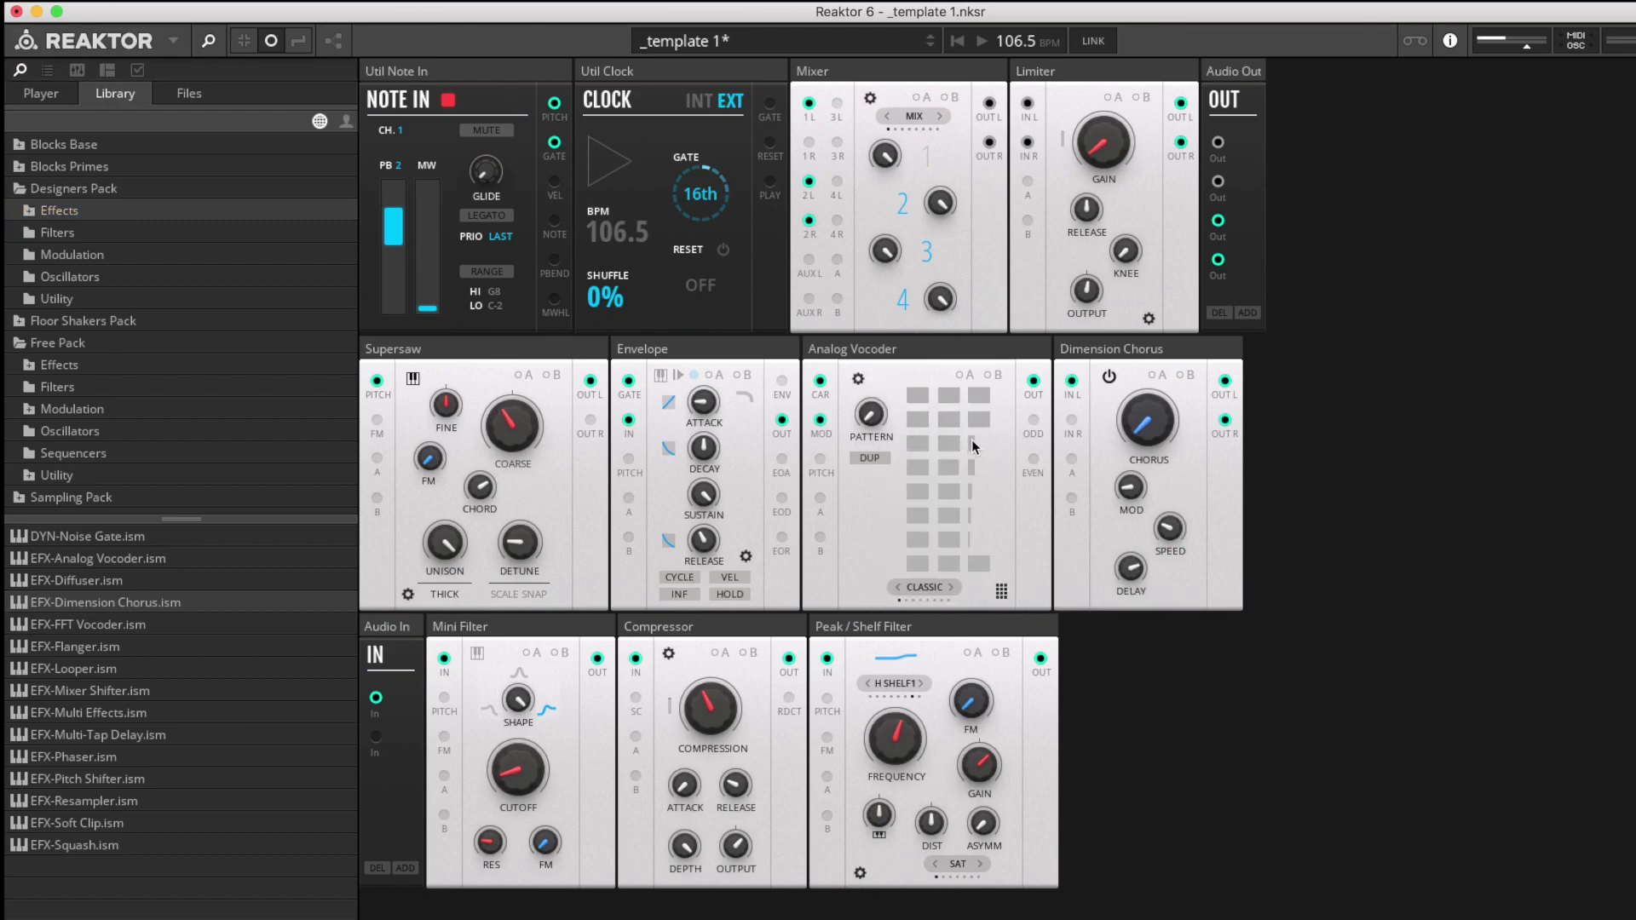
mouse_move(971, 440)
left_mouse_down()
mouse_move(1005, 446)
mouse_move(1007, 549)
left_mouse_up()
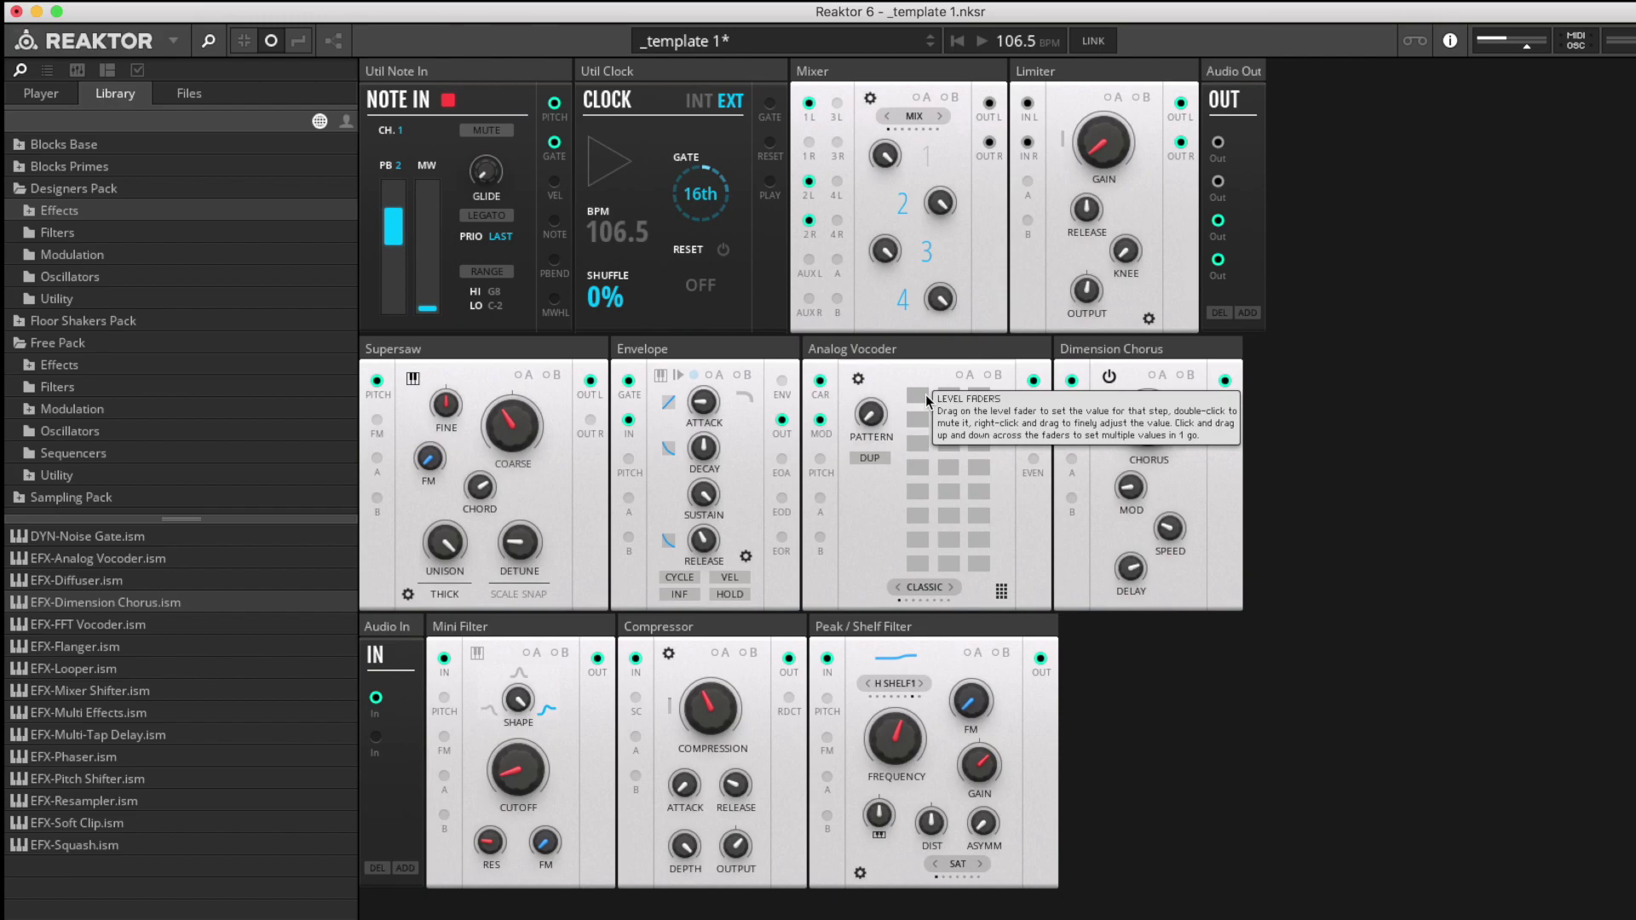
mouse_move(926, 395)
left_mouse_down()
mouse_move(898, 426)
mouse_move(892, 566)
mouse_move(964, 406)
mouse_move(934, 438)
mouse_move(937, 524)
mouse_move(980, 477)
mouse_move(988, 574)
mouse_move(965, 554)
mouse_move(962, 477)
left_mouse_up()
mouse_move(985, 575)
left_mouse_down()
mouse_move(969, 398)
mouse_move(949, 403)
mouse_move(941, 508)
mouse_move(895, 420)
mouse_move(917, 428)
mouse_move(931, 490)
mouse_move(915, 566)
mouse_move(988, 407)
mouse_move(993, 568)
left_mouse_up()
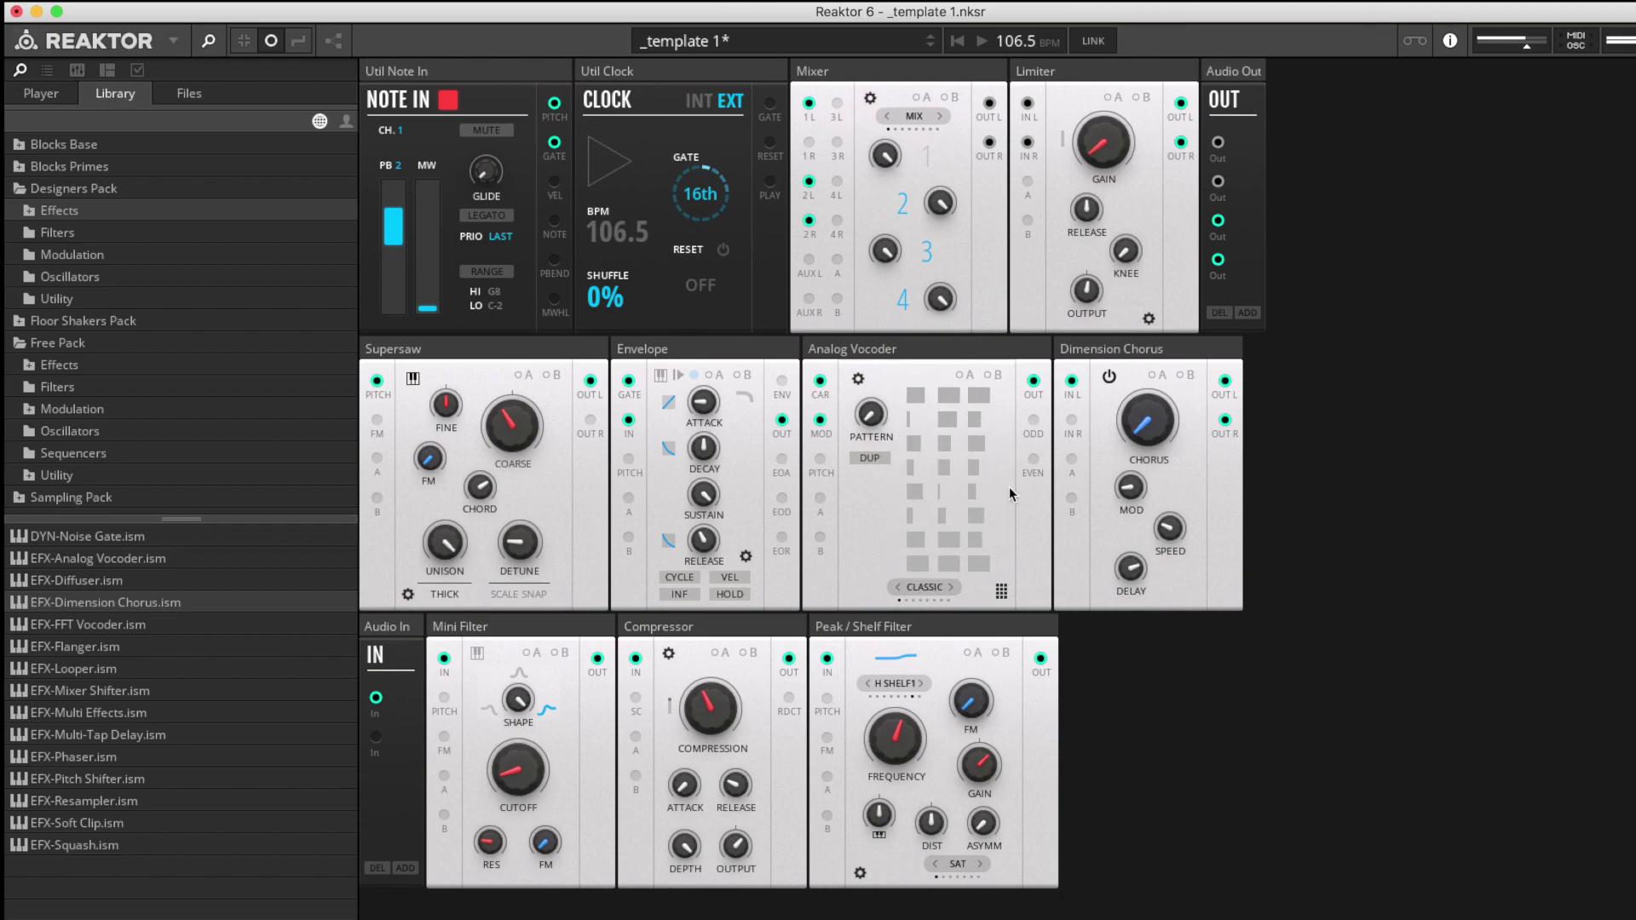
left_click(1070, 380)
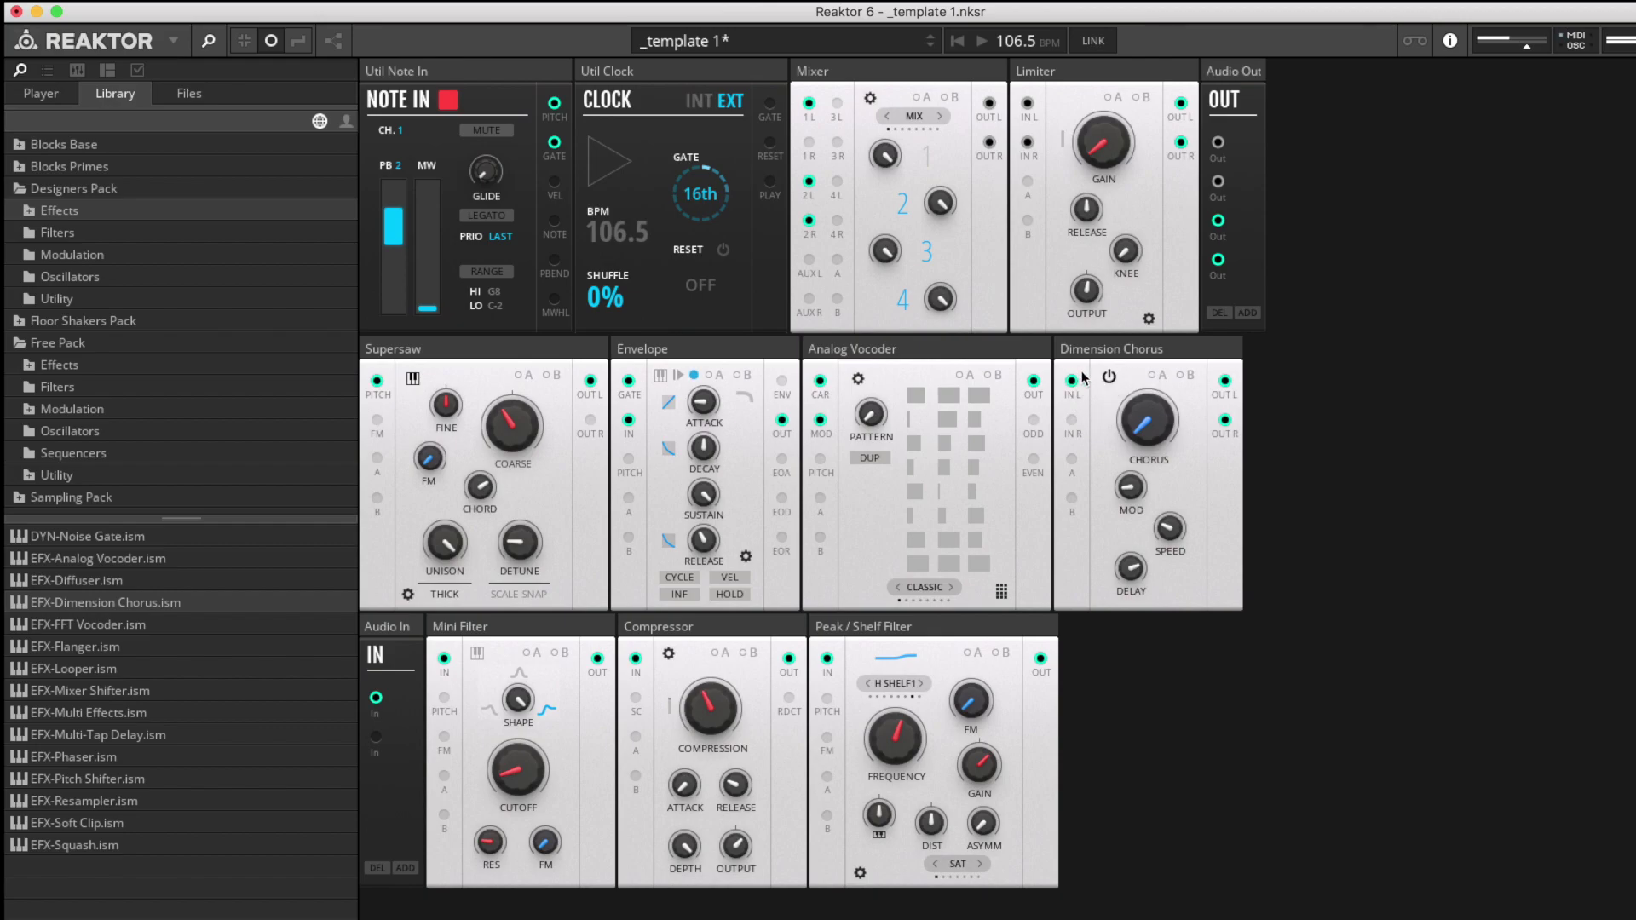
- Step the frequency pattern through BUCH, MOOWG, MAJOR, MINOR and 5THS on to DIM
left_click(952, 587)
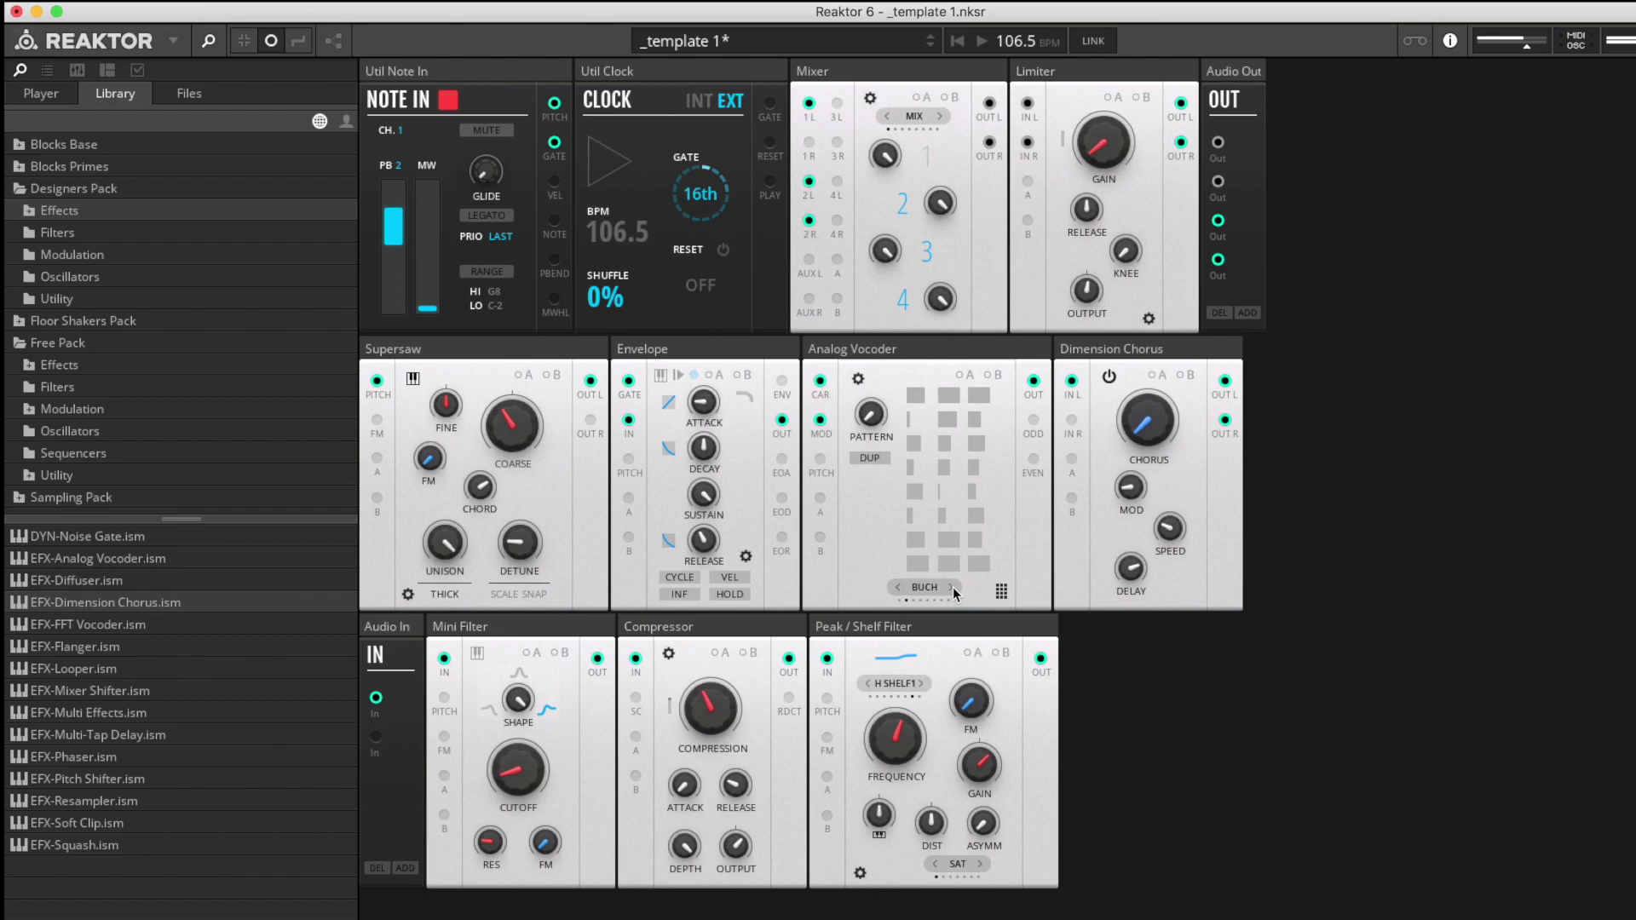
left_click(952, 587)
left_click(951, 587)
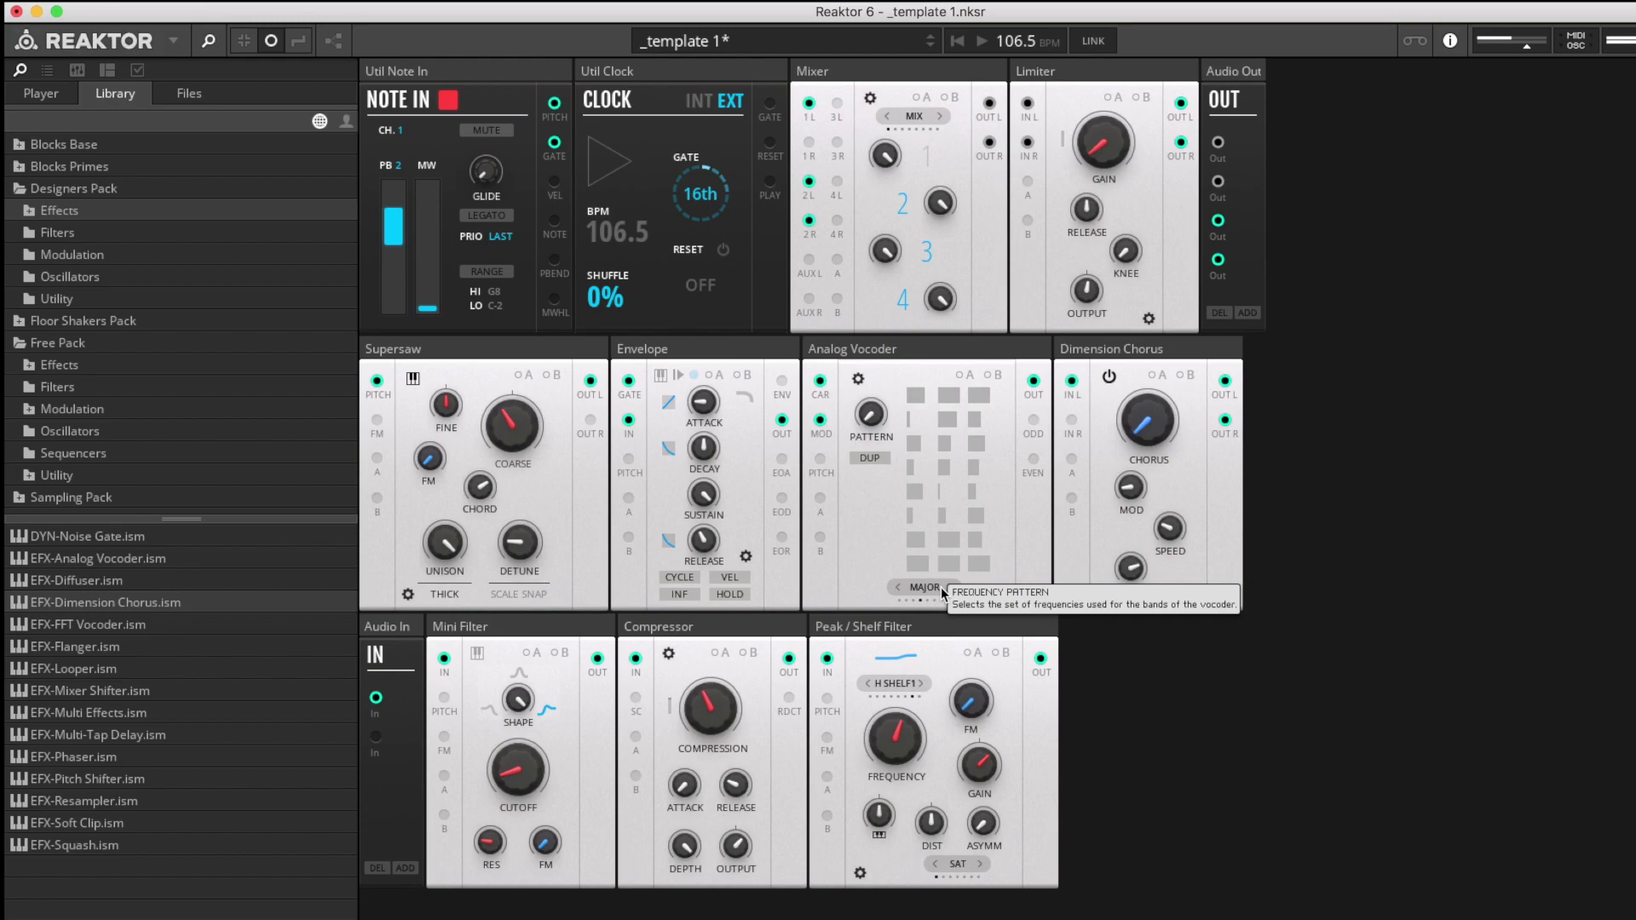
left_click(952, 587)
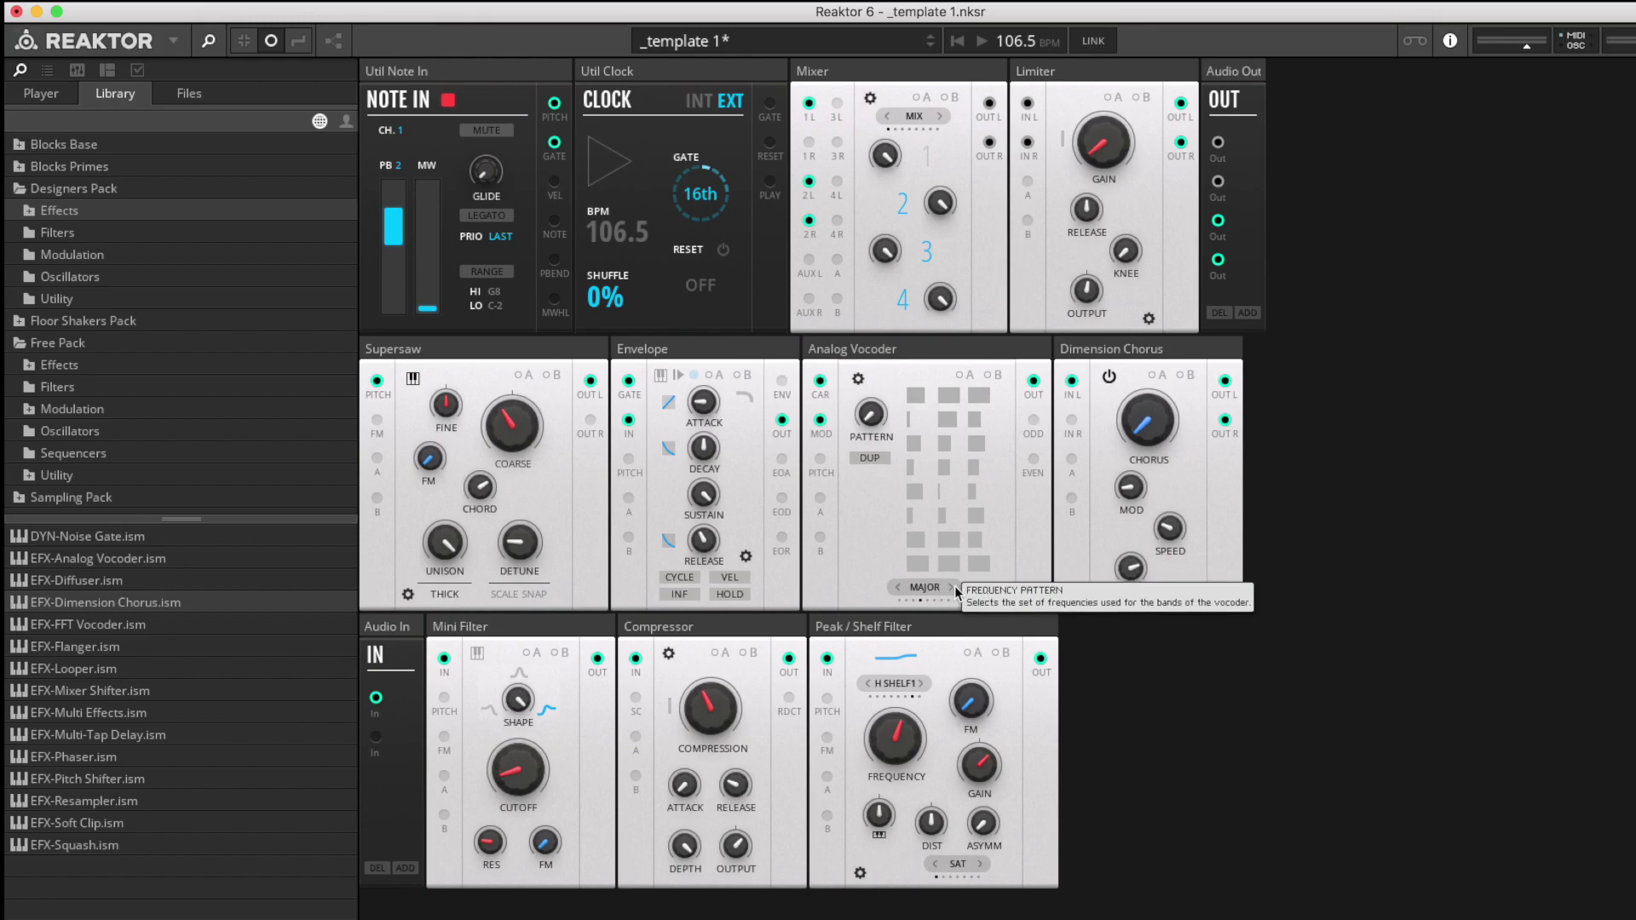
left_click(950, 587)
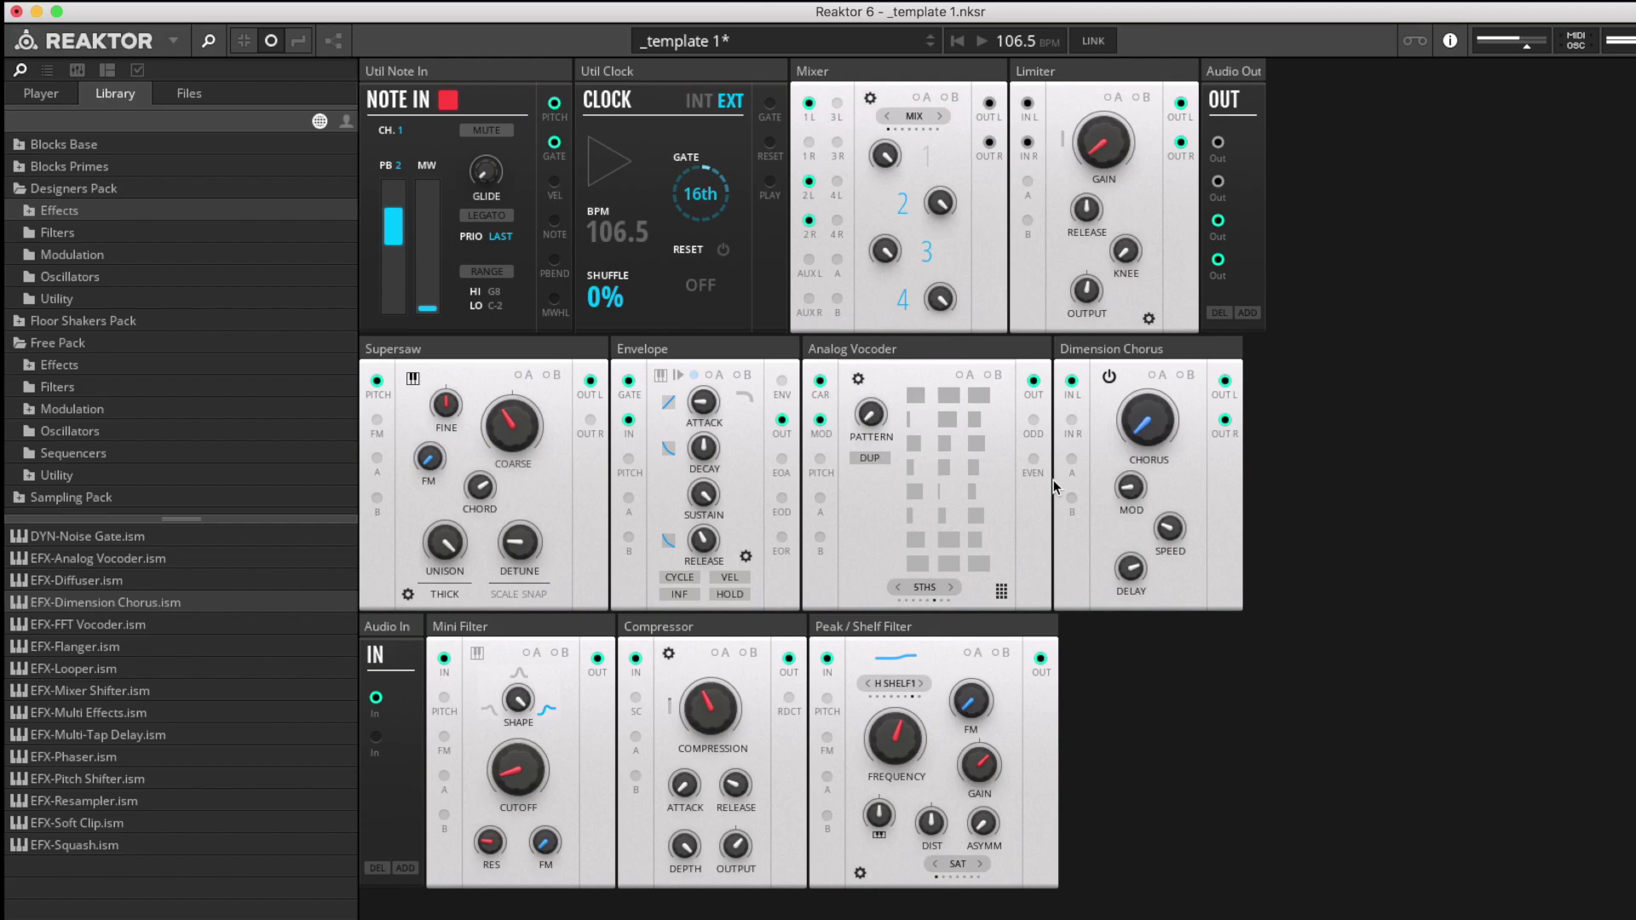
left_click(952, 587)
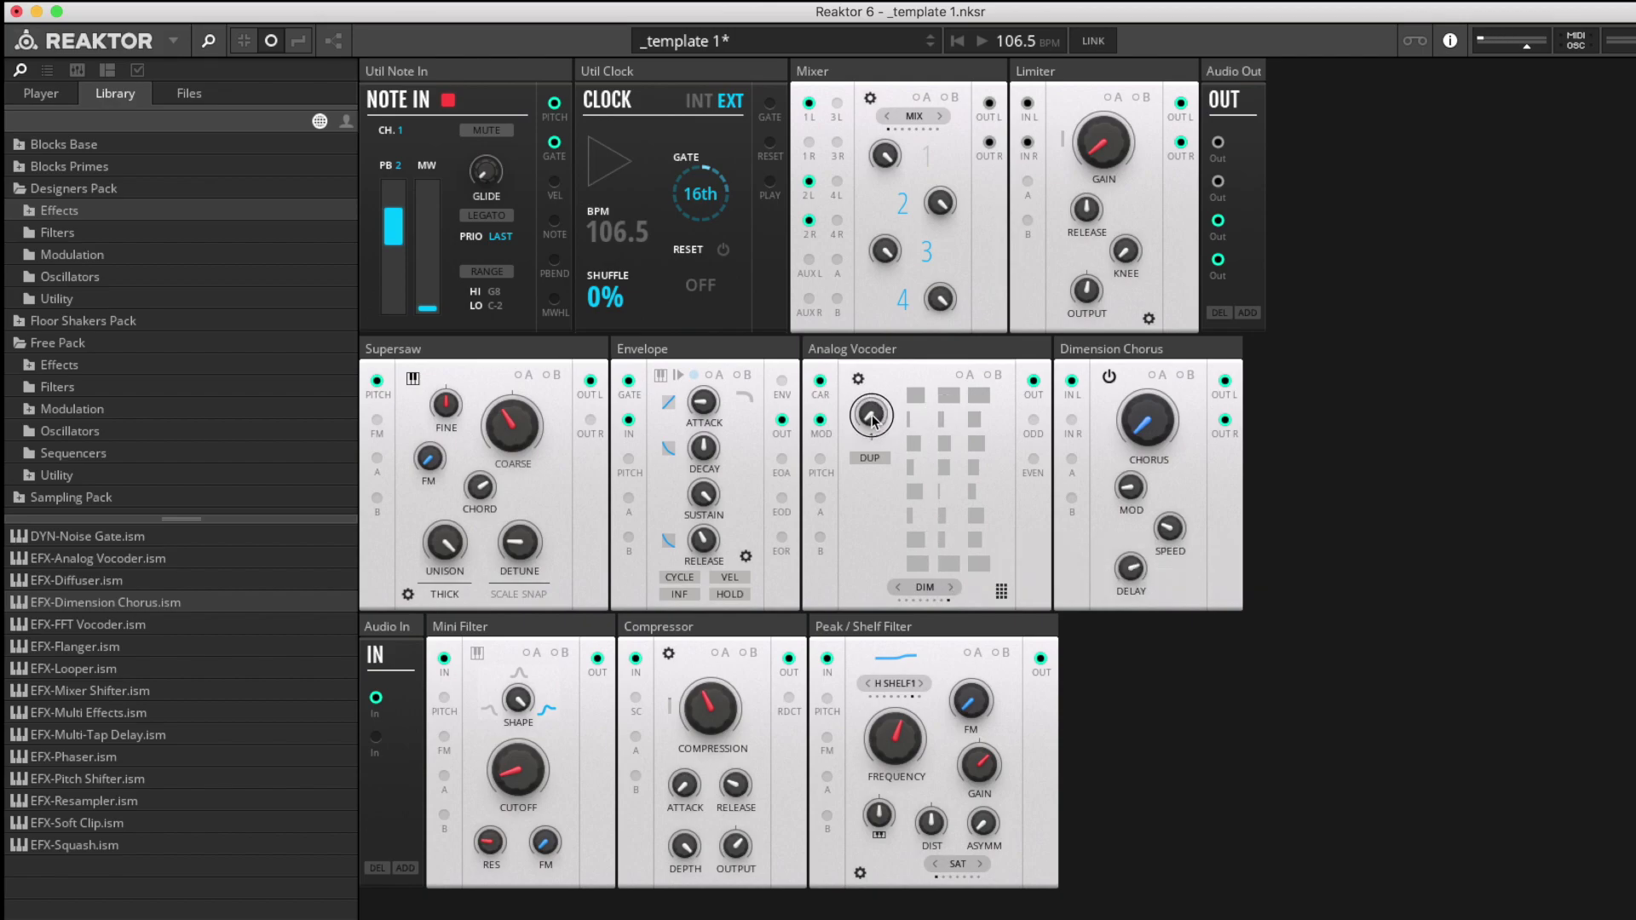
- Move from stored pattern 2 to pattern 4, lower its second-column band levels, and return to the knob page
mouse_move(875, 412)
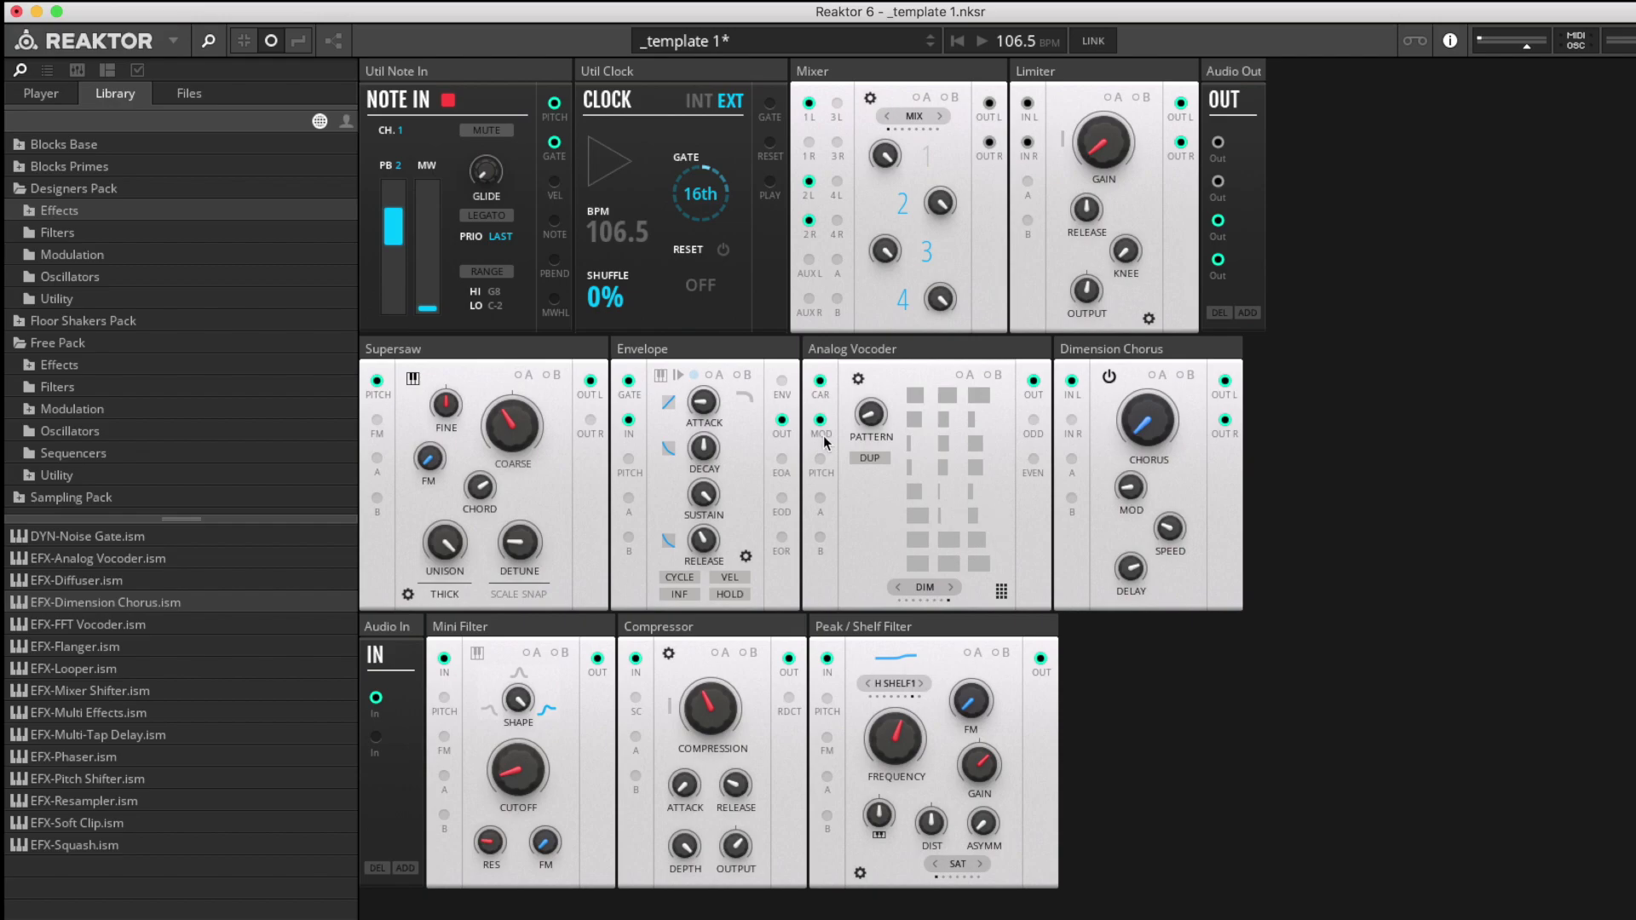
left_click_drag(874, 416, 869, 369)
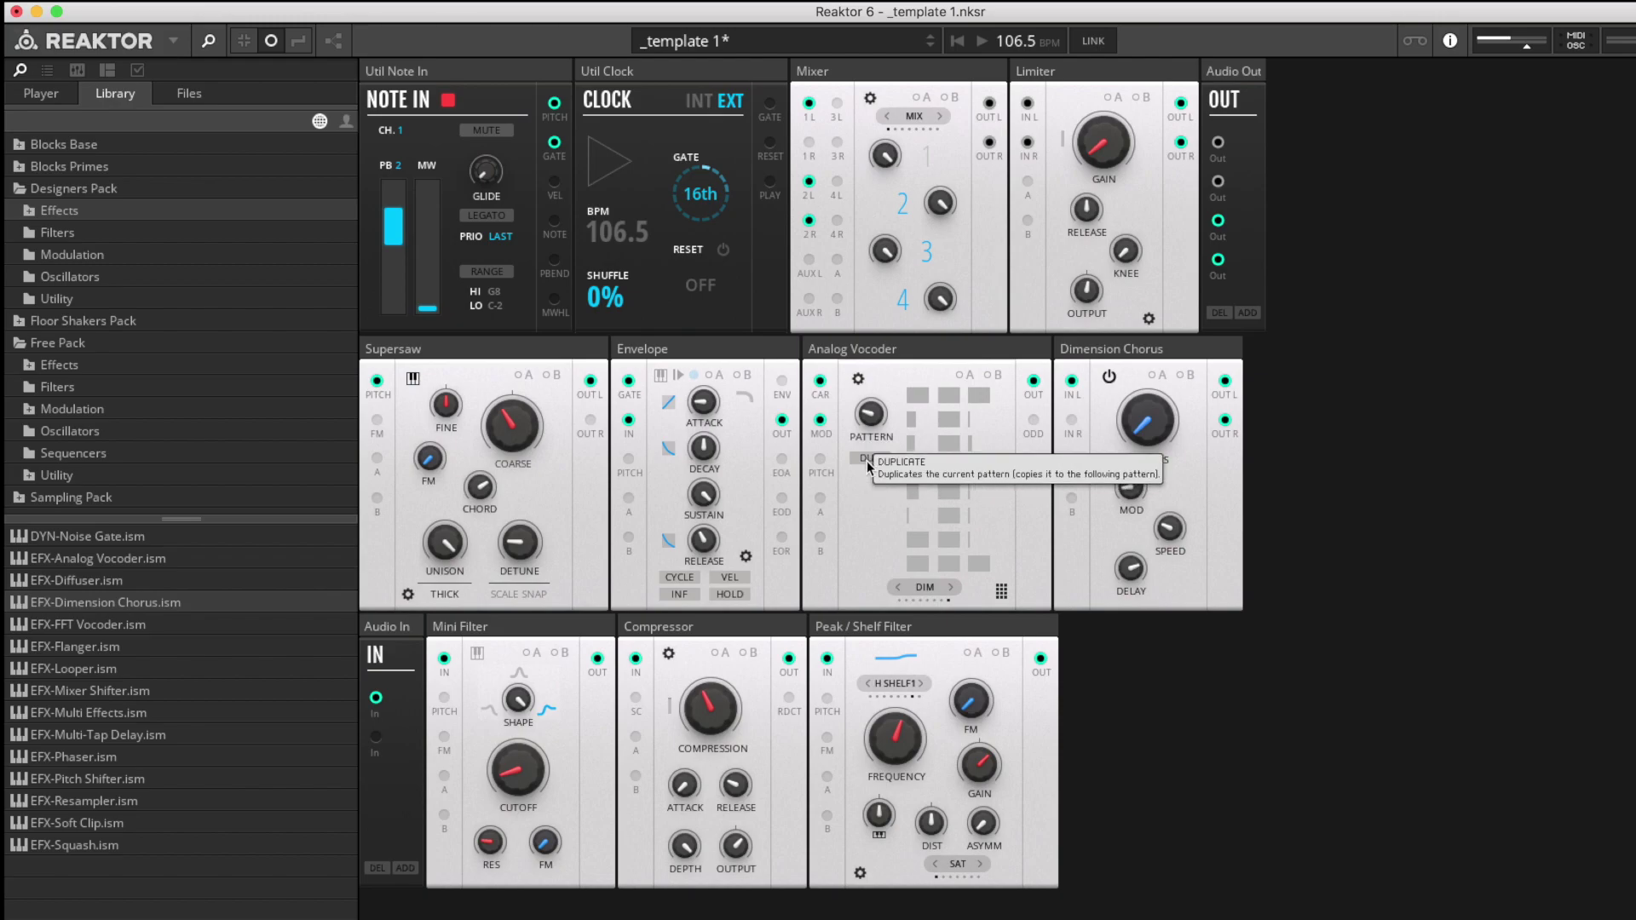
left_click_drag(871, 426, 873, 378)
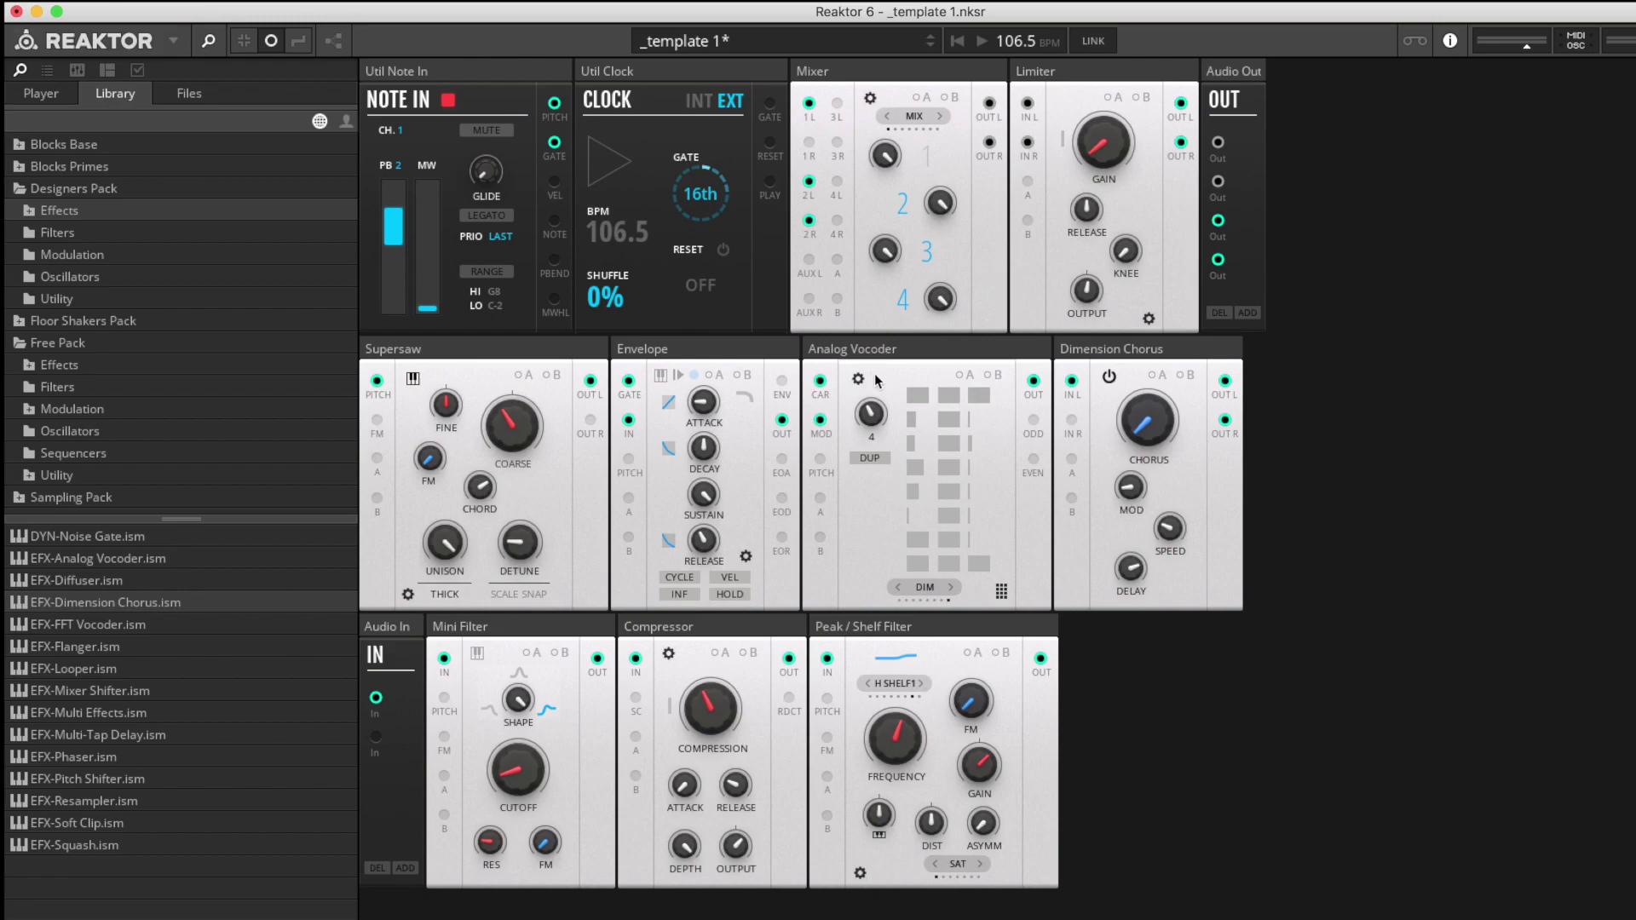
mouse_move(954, 499)
left_mouse_down()
mouse_move(952, 438)
mouse_move(871, 422)
mouse_move(882, 526)
left_mouse_up()
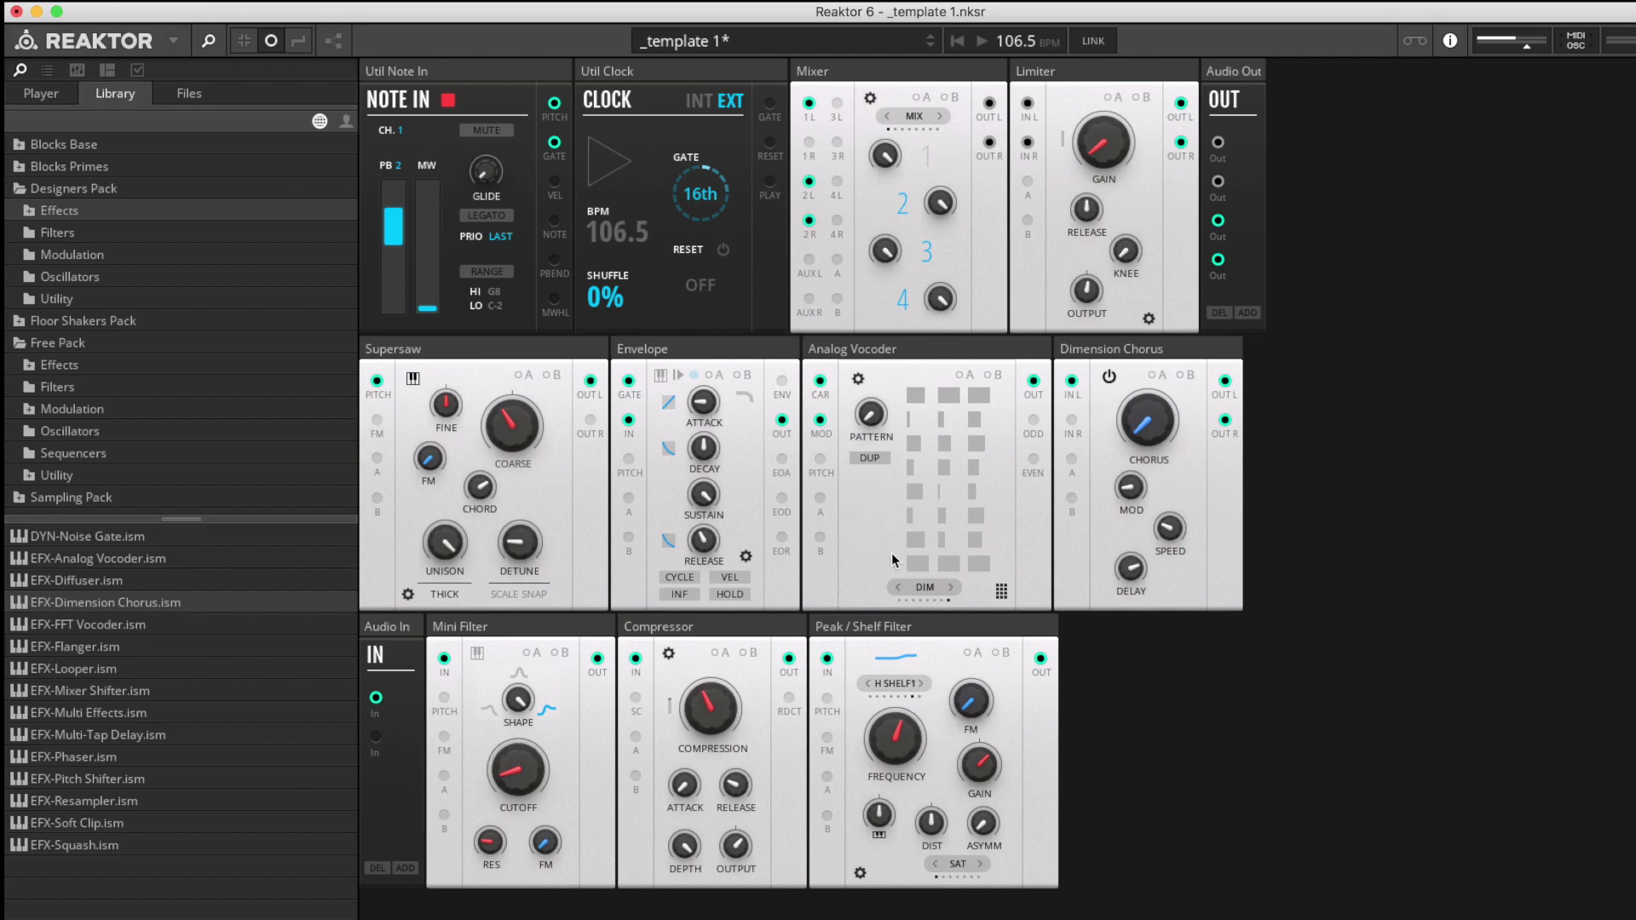
left_click(1003, 596)
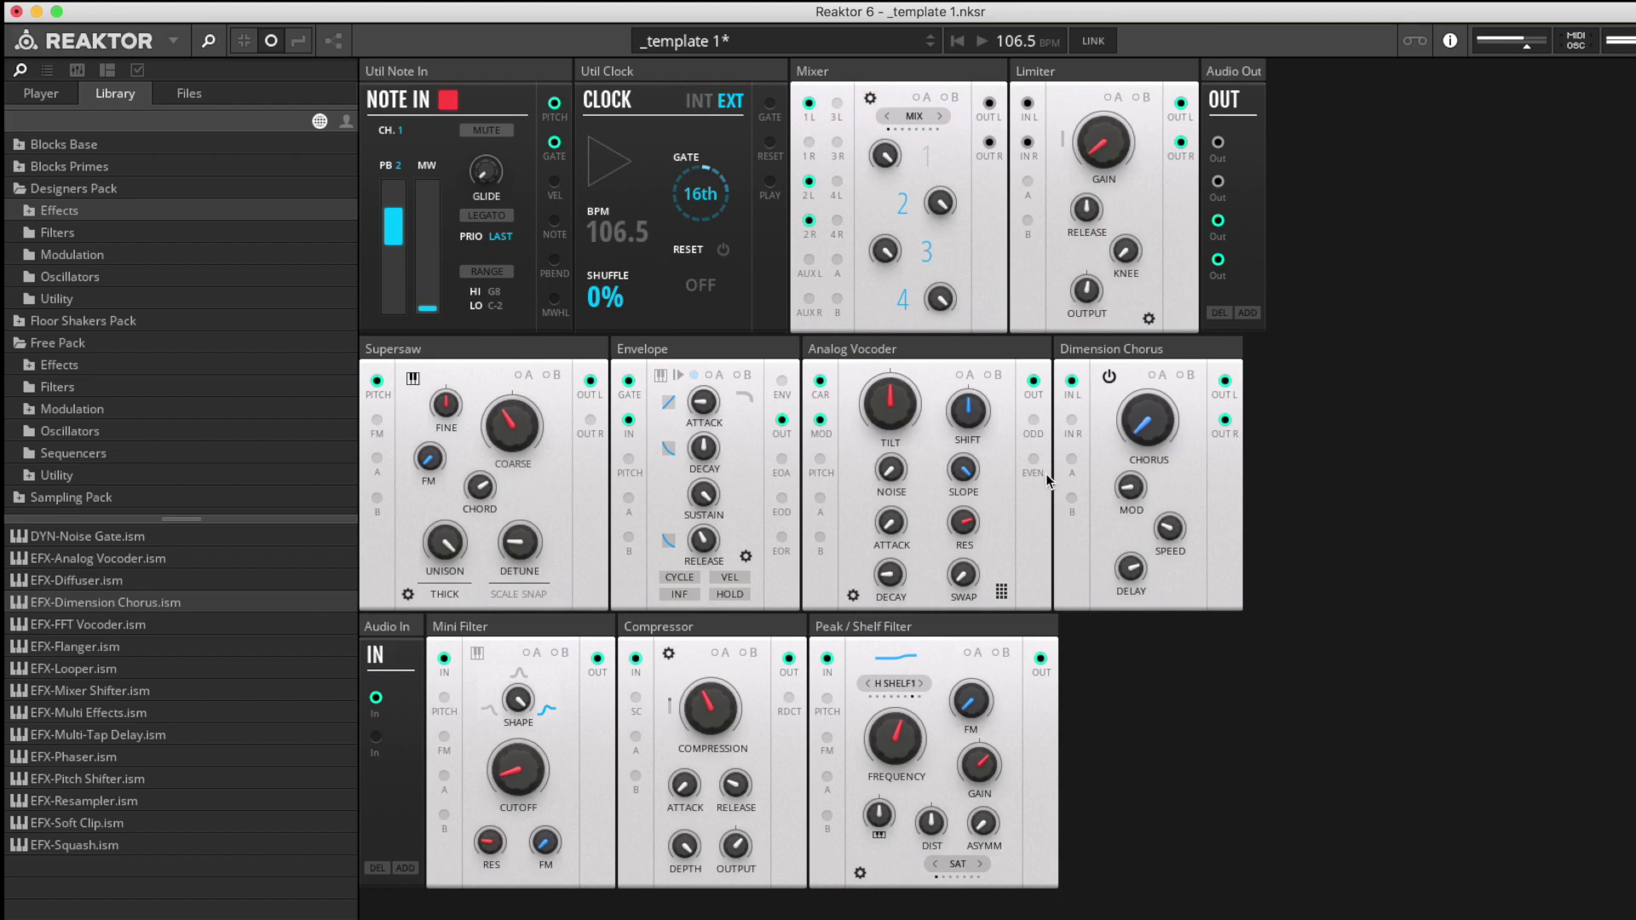
- Raise the Dimension Chorus amount to about 53.3, set its delay to 57.2, and connect OUT R
left_click_drag(1159, 431, 1182, 51)
left_click_drag(1133, 571, 1133, 669)
left_click(1223, 417)
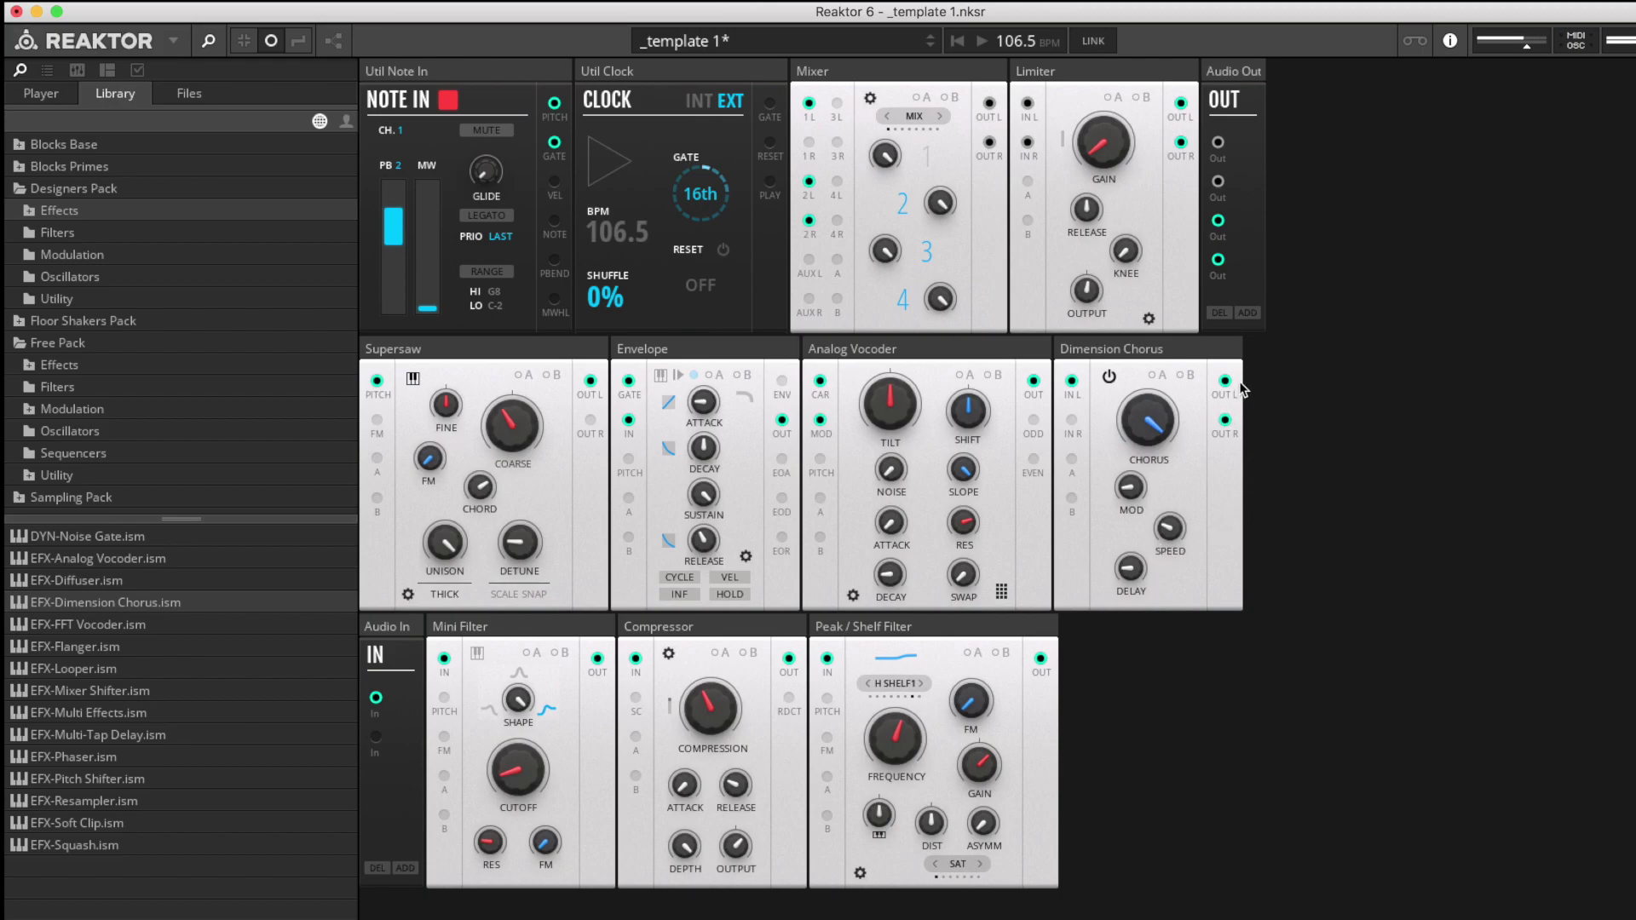